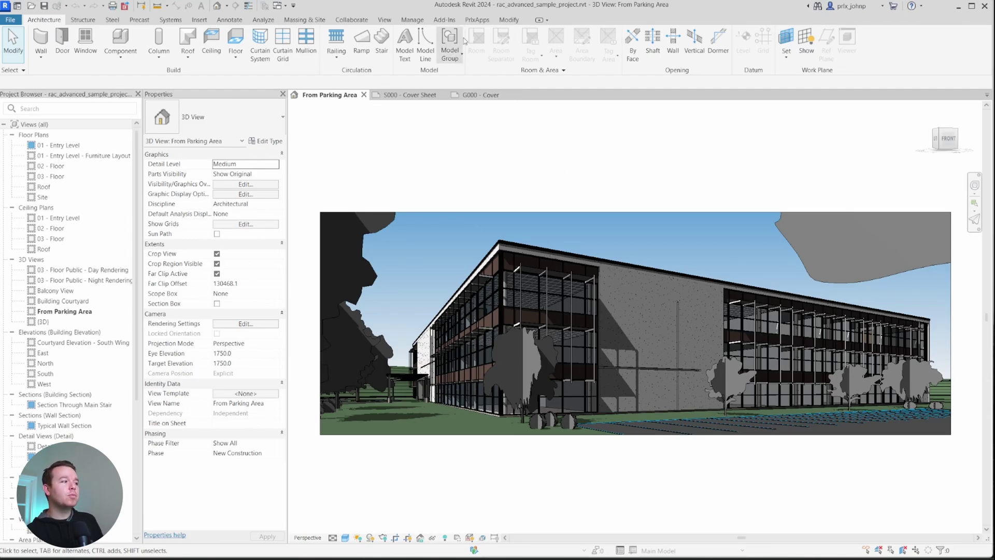
Show the PrixApps ribbon tab with the Neat UI tab coloring, squishing and sorting settings.
left_click(476, 19)
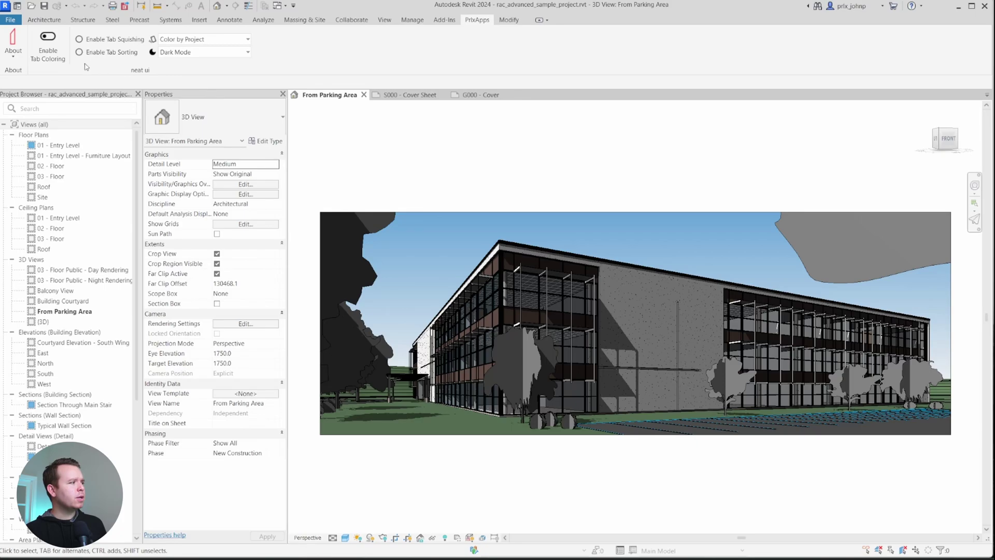
Enable Tab Coloring in the PrixApps Neat UI panel.
left_click(58, 58)
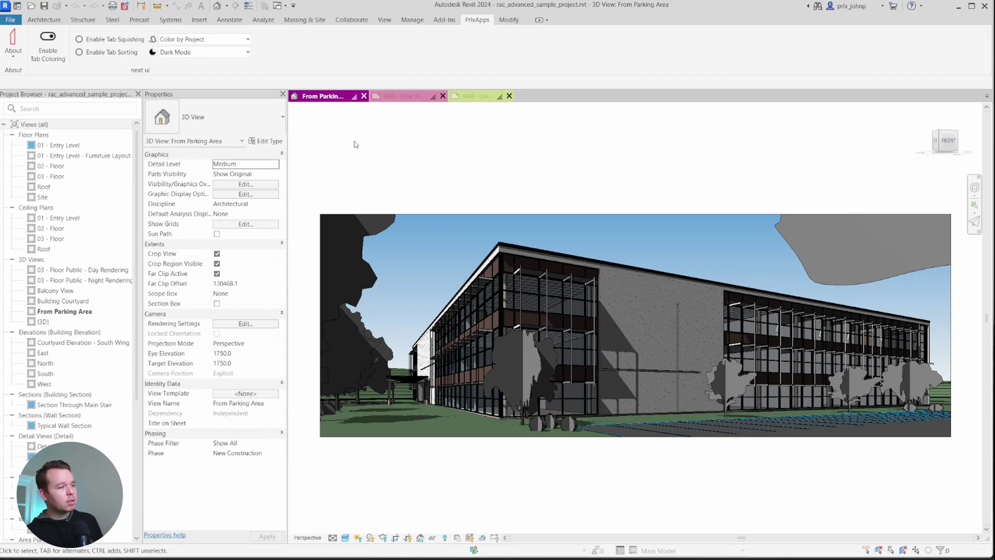
right_click(356, 97)
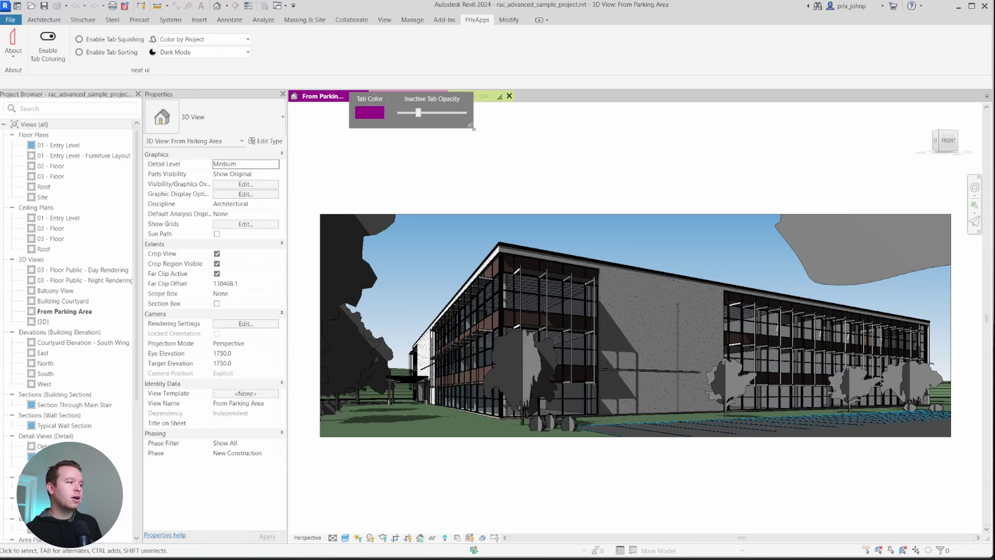
left_click_drag(470, 126, 465, 216)
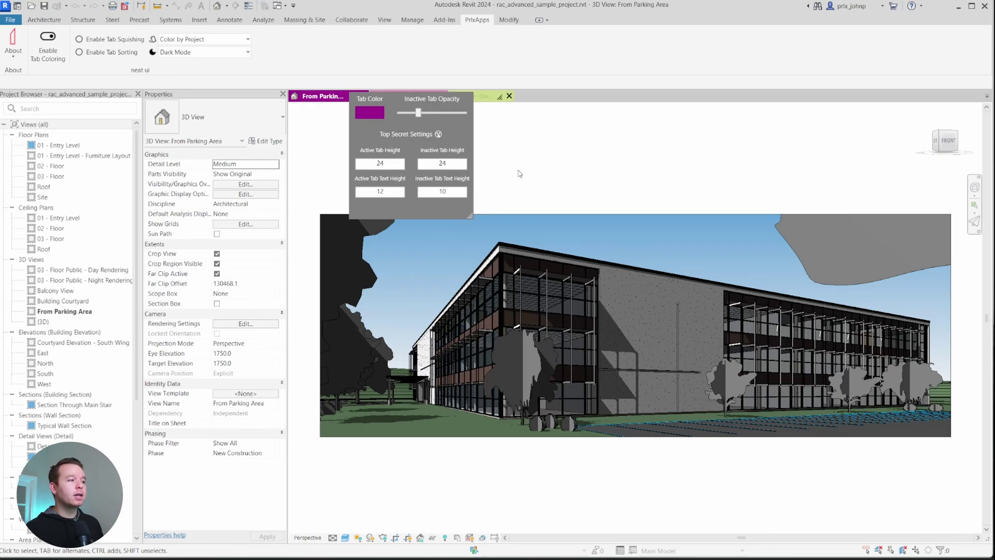
left_click(523, 133)
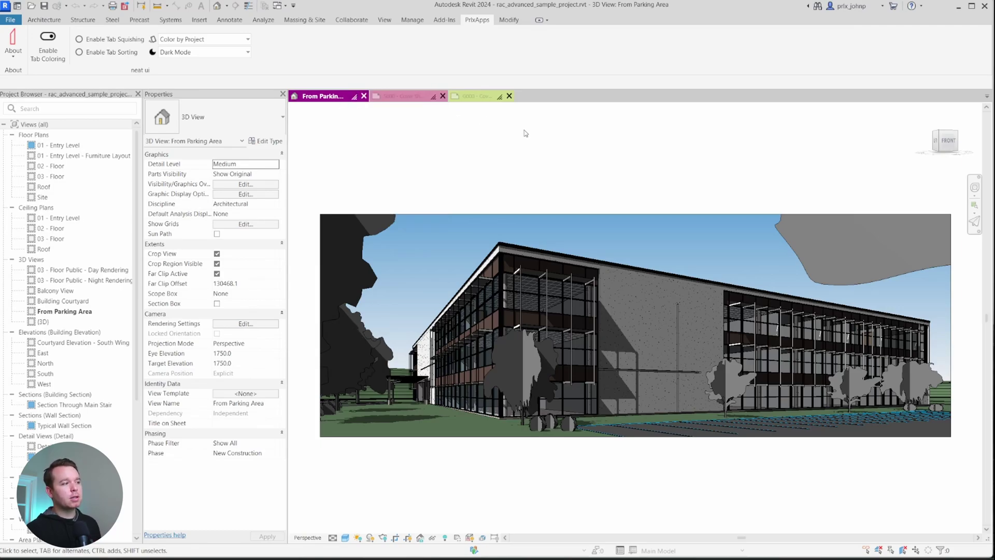
Cycle through S000 and G000, then open the 02 - Floor and 01 - Entry Level - Furniture Layout plans.
left_click(400, 95)
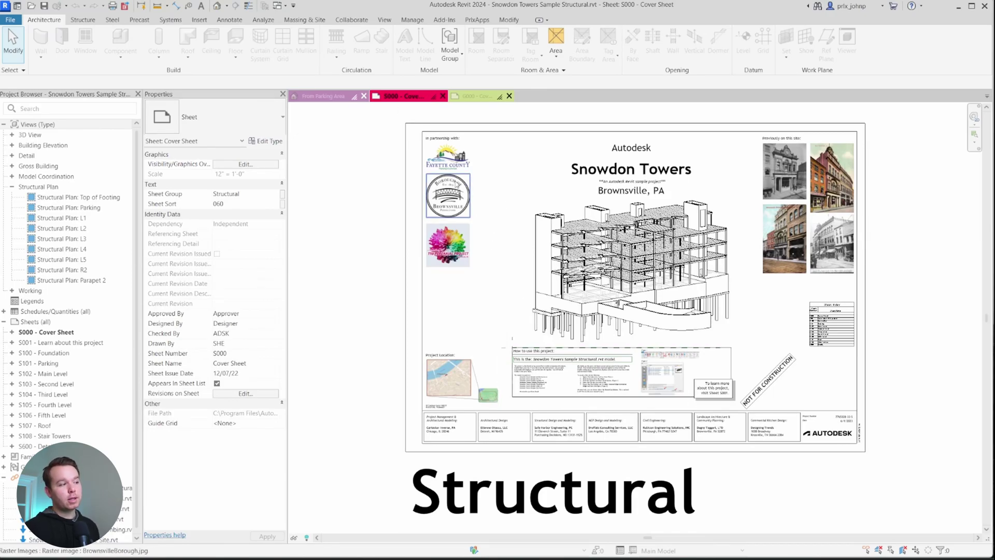
left_click(480, 98)
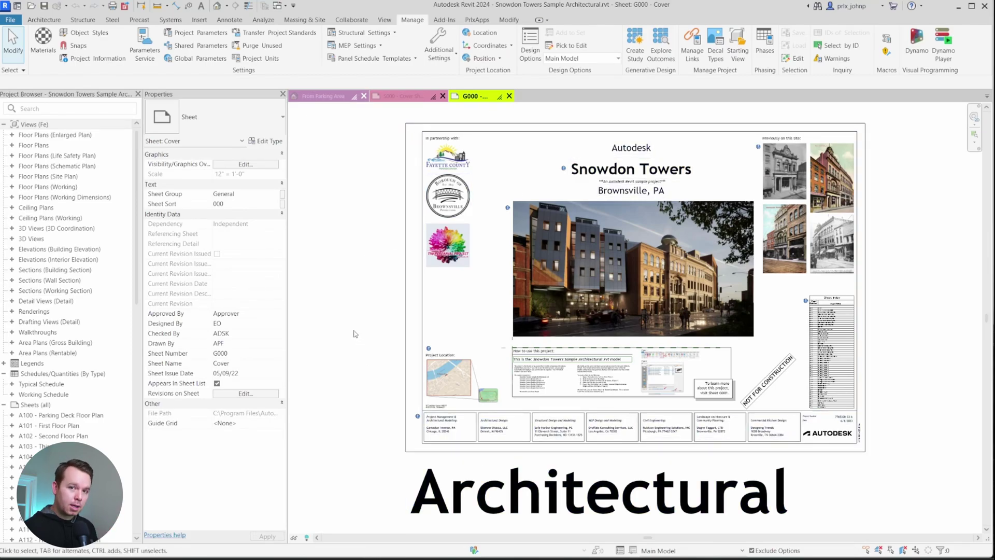
left_click(322, 97)
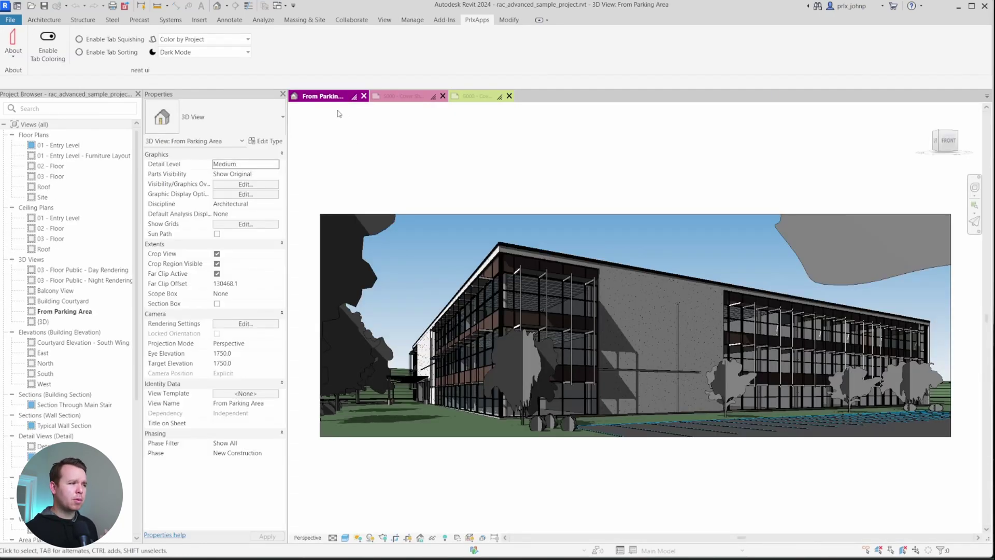
double_click(73, 165)
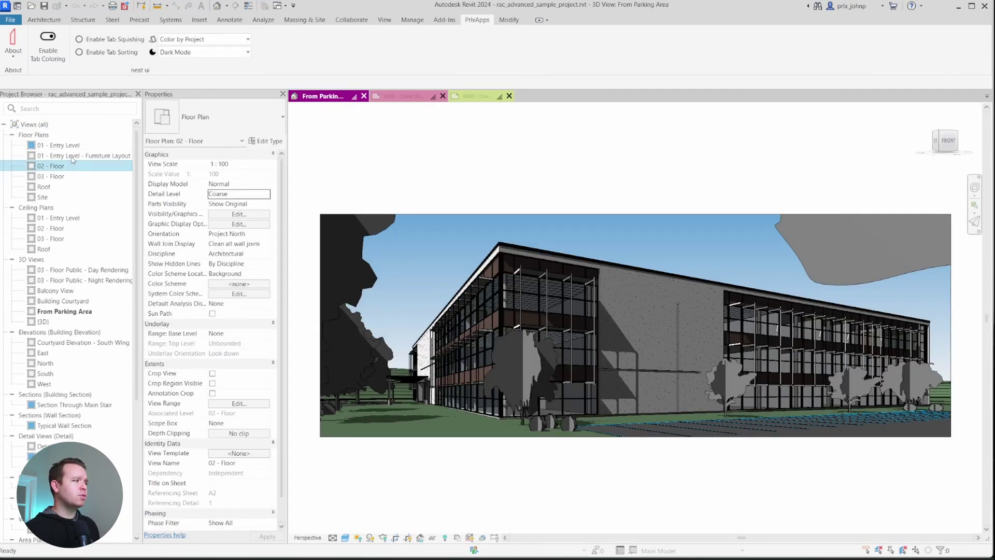
double_click(72, 156)
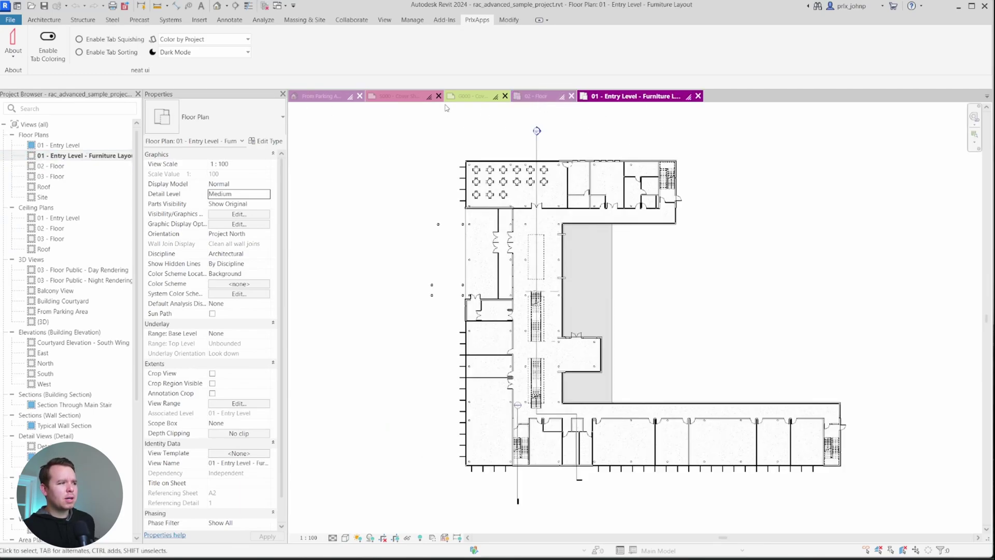
left_click(333, 97)
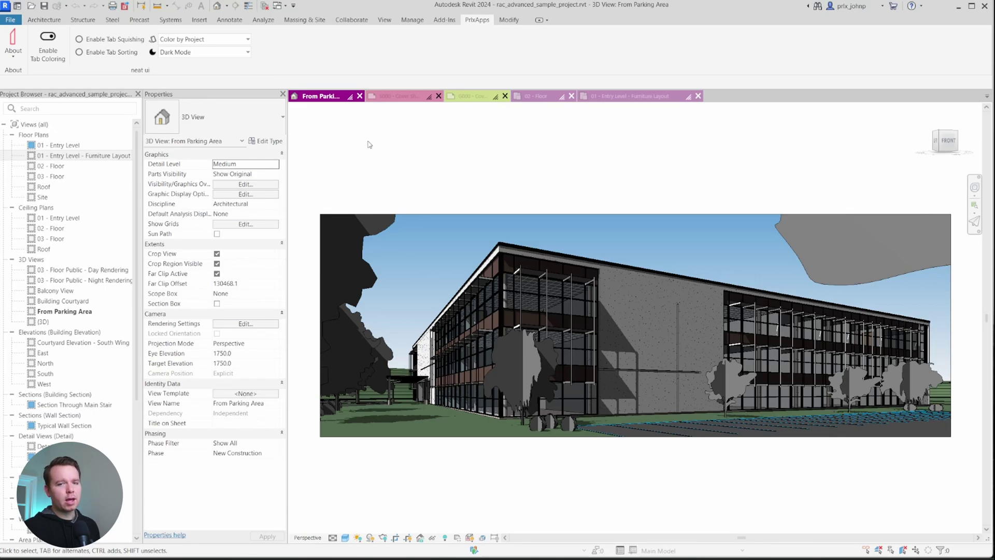
Lower inactive tab opacity and set this project's tab color to blue (RGB 0-128-255).
right_click(354, 99)
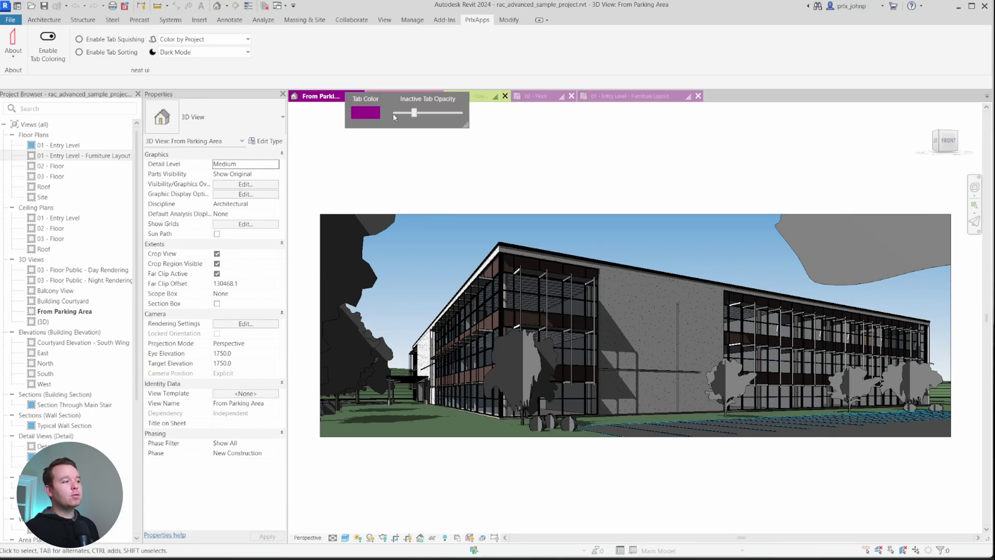
mouse_move(414, 113)
left_mouse_down()
mouse_move(377, 118)
mouse_move(459, 114)
mouse_move(401, 116)
mouse_move(424, 114)
left_mouse_up()
left_click(369, 114)
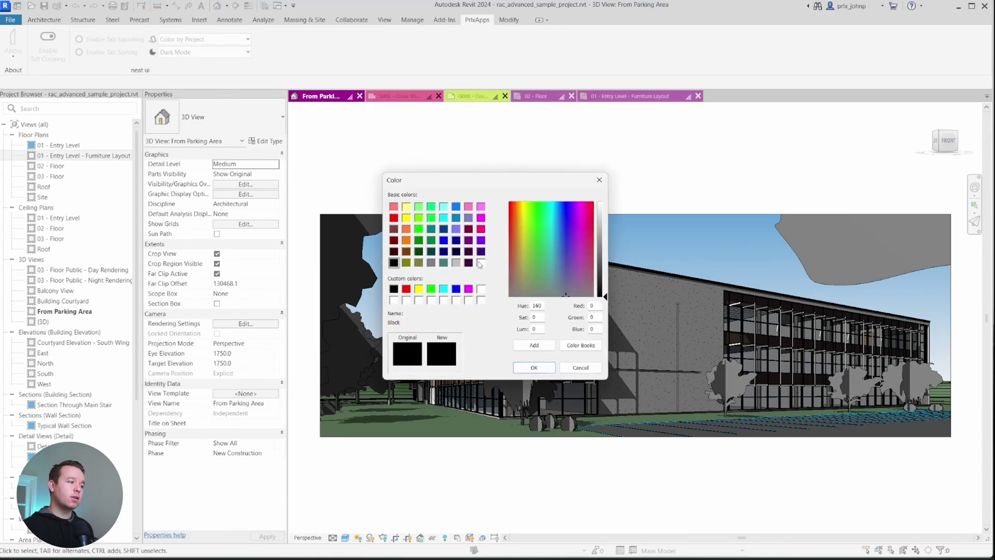
left_click(456, 206)
left_click(534, 368)
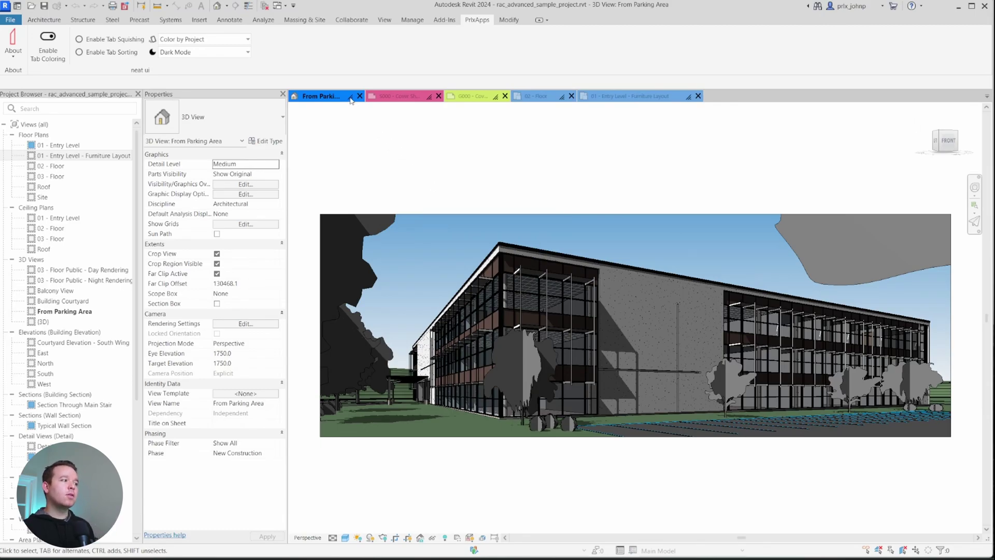
Fade inactive tabs out completely and keep the active tab height at 32.
mouse_move(352, 101)
left_click_drag(464, 123, 449, 213)
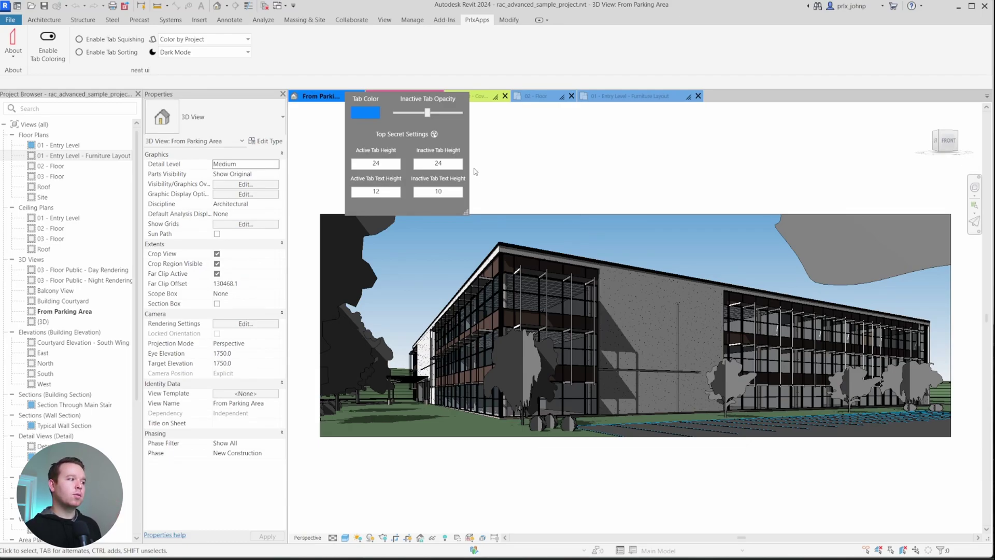
left_click_drag(426, 113, 462, 113)
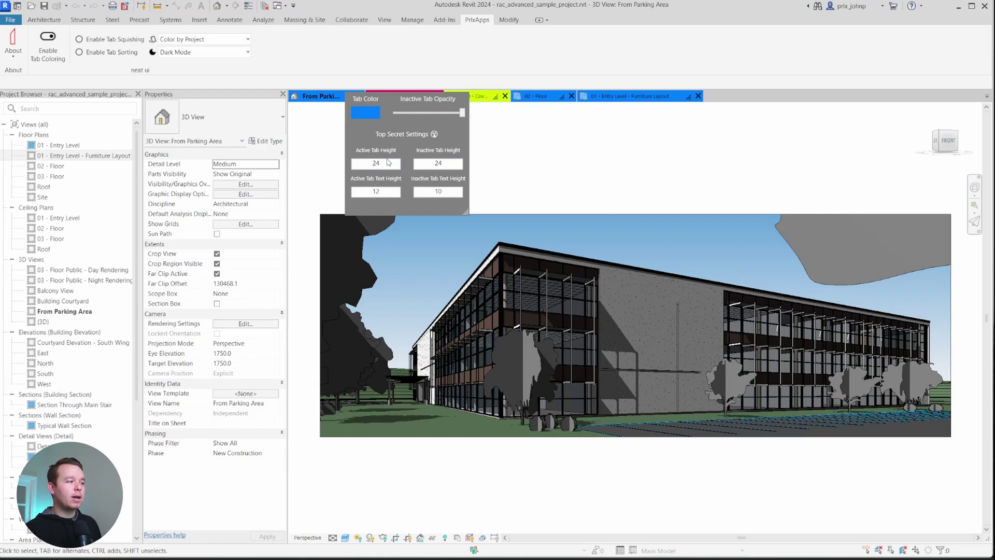
left_click_drag(380, 163, 370, 163)
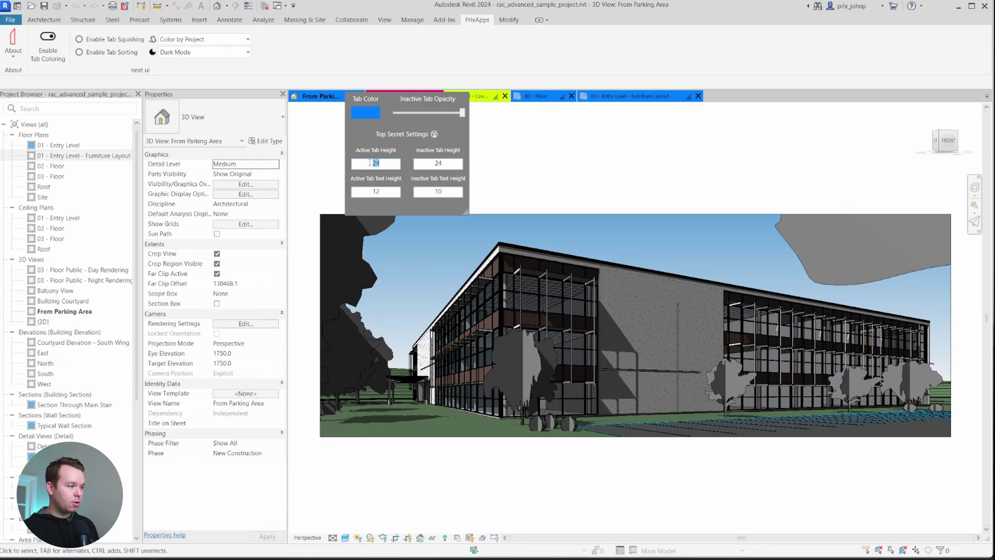
type("32")
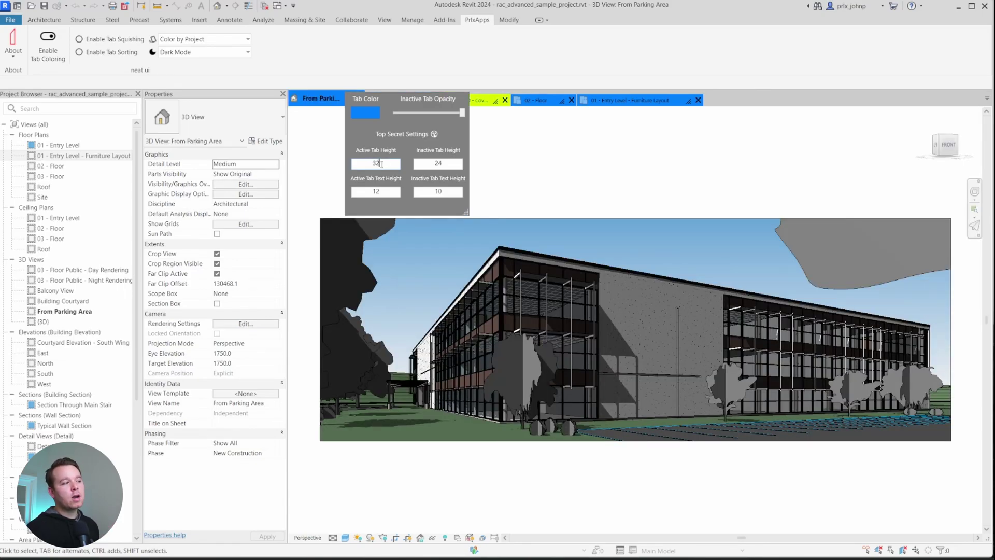
left_click(530, 171)
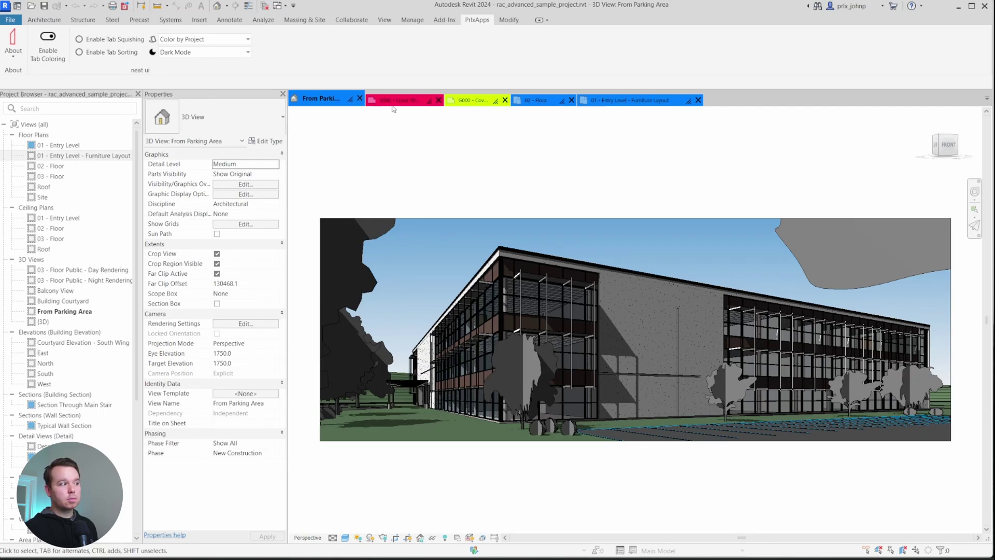
Cycle through the S000, G000 and Furniture Layout tabs back to From Parking Area.
left_click(394, 101)
left_click(469, 99)
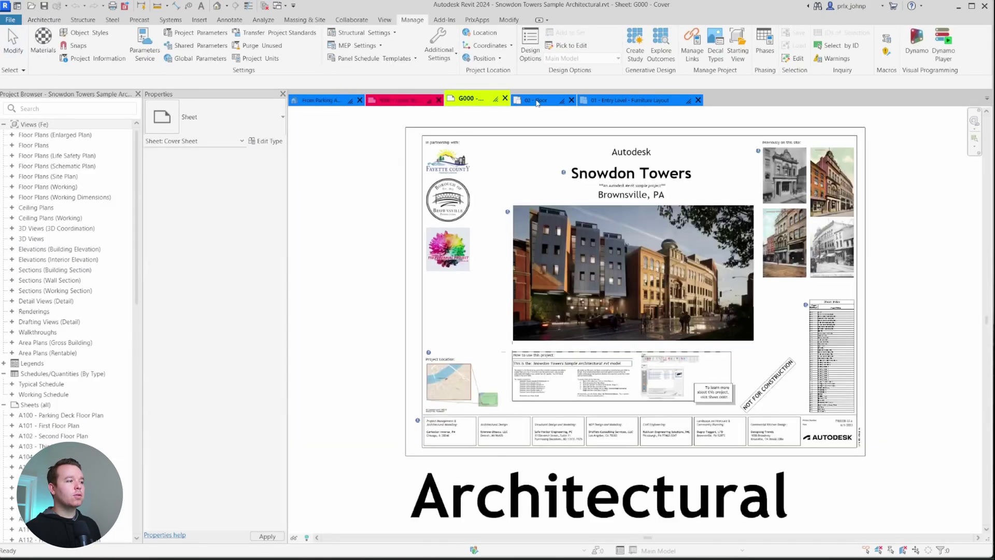
left_click(536, 102)
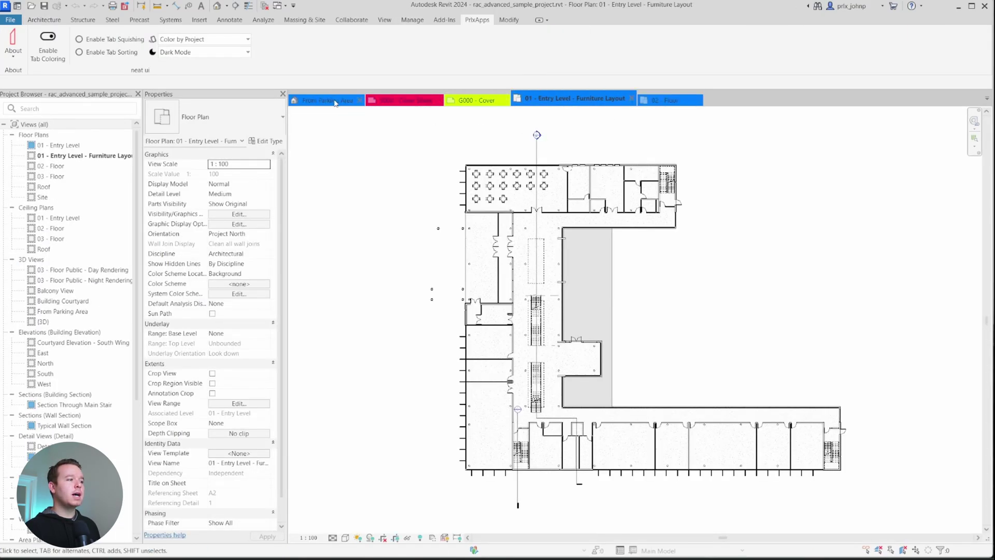
left_click(335, 103)
Set inactive tab opacity to about 0.5 and active tab height to 36.
right_click(355, 102)
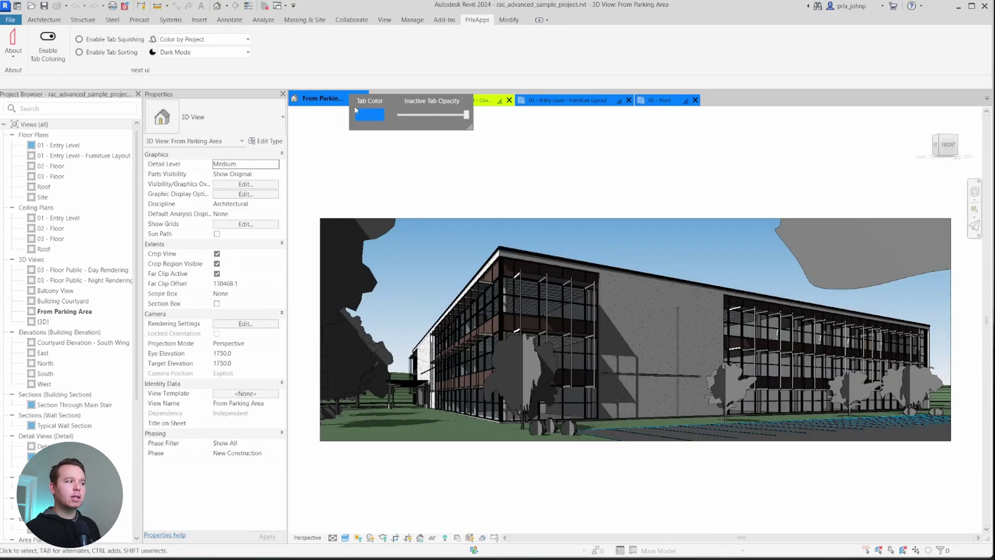
left_click_drag(466, 115, 433, 117)
left_click(454, 131)
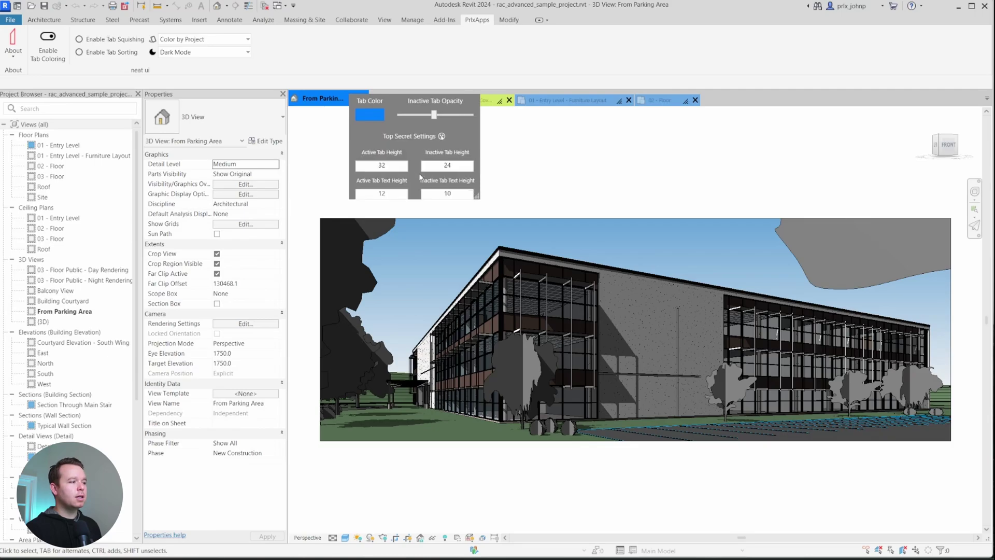
double_click(382, 166)
type("36")
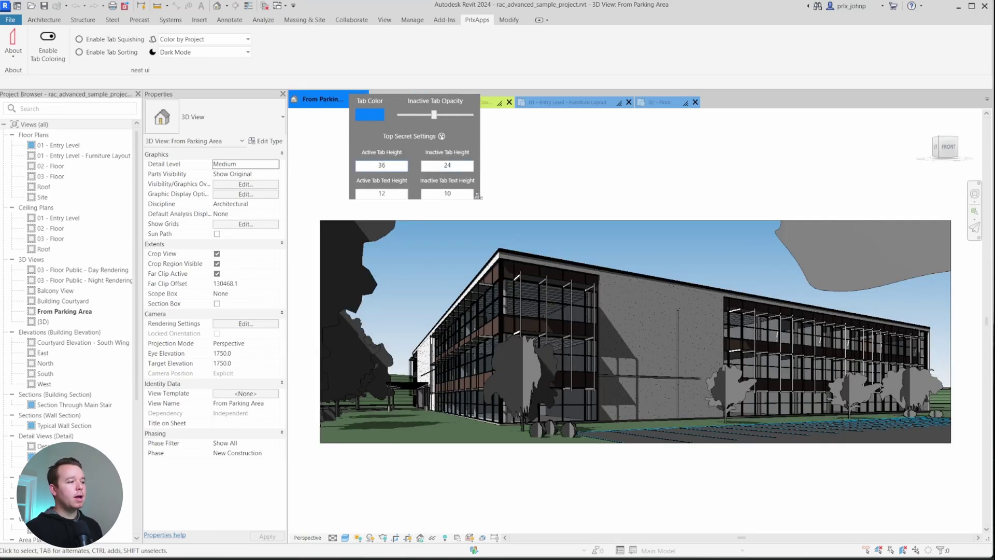
Keep the active tab text height at 12 after briefly entering 14.
left_click_drag(477, 197, 473, 211)
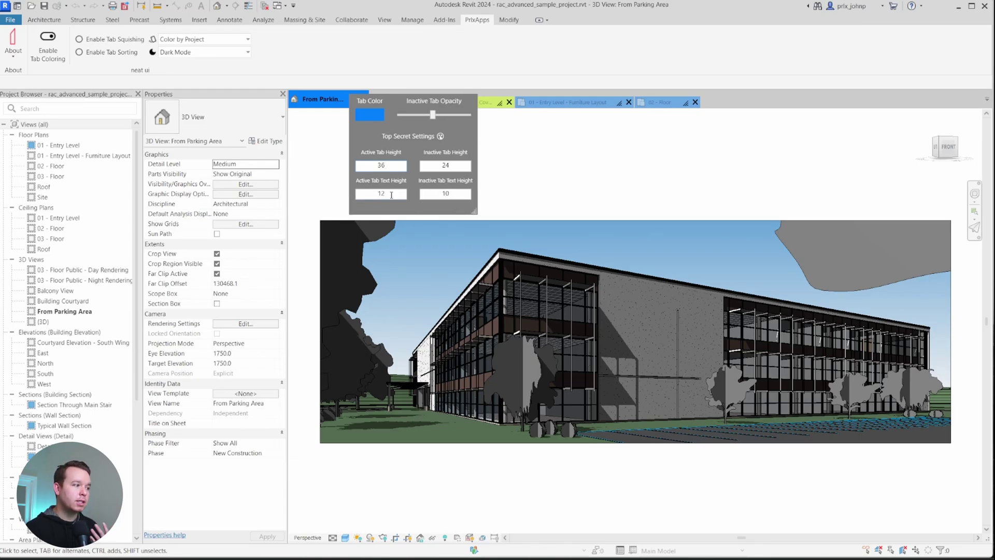
double_click(377, 196)
type("14")
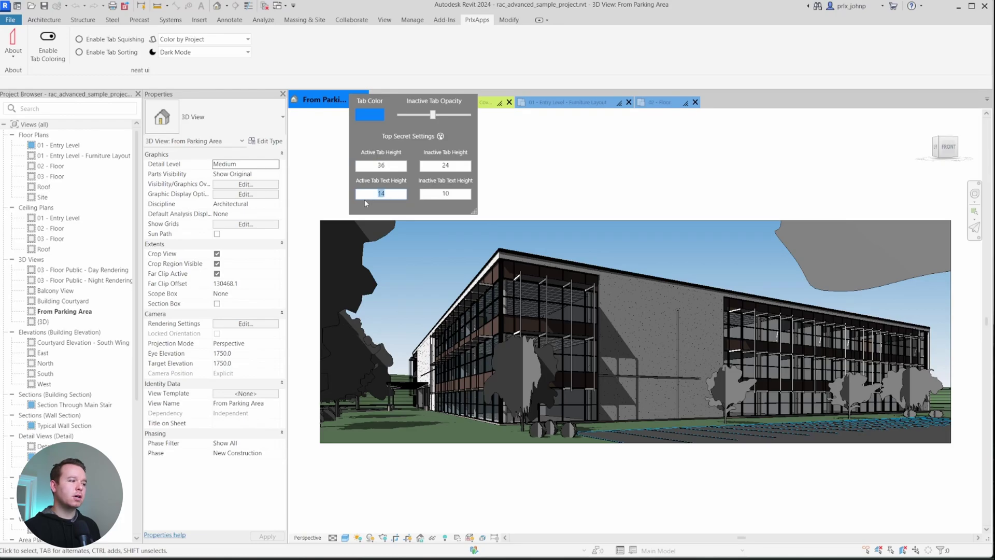
key("BackSpace")
type("2")
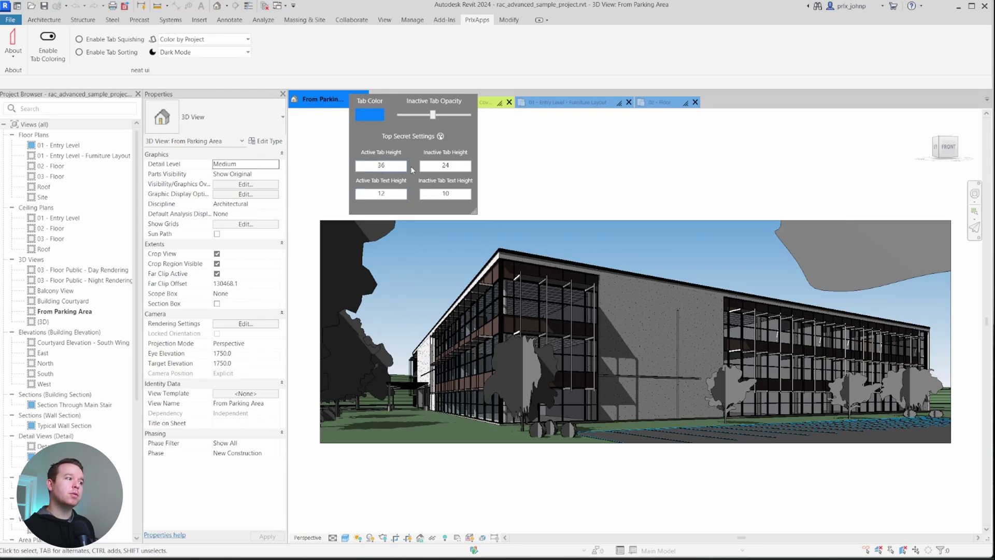
Switch tab coloring to Color by View Type and review the sheet, plan and 3D tabs.
left_click(497, 159)
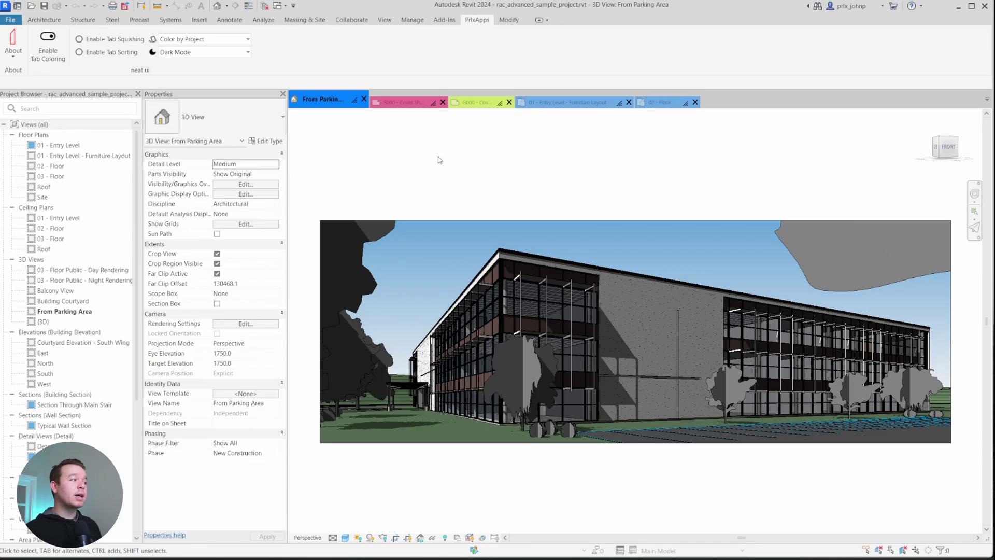
left_click(204, 39)
left_click(210, 63)
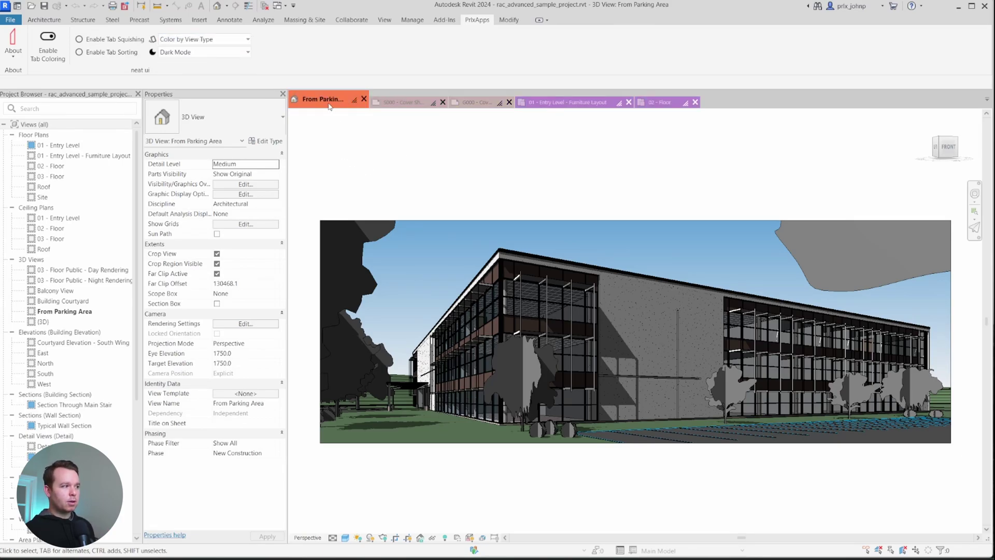
left_click(396, 103)
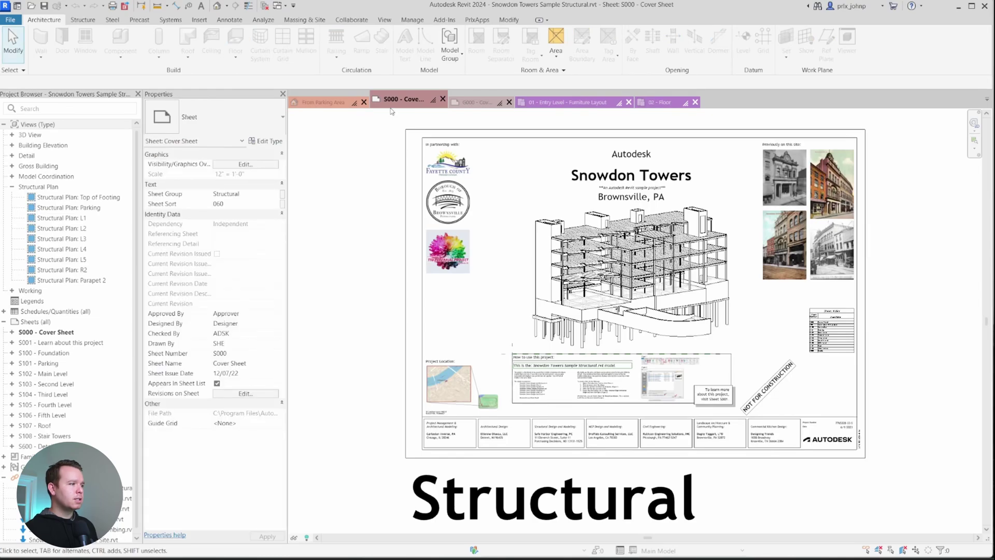
left_click(564, 106)
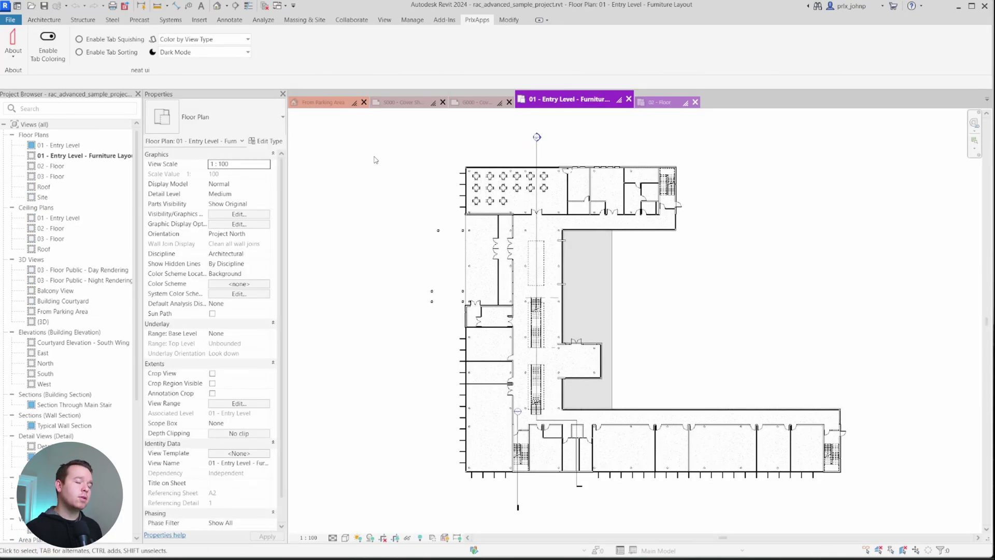
left_click(319, 103)
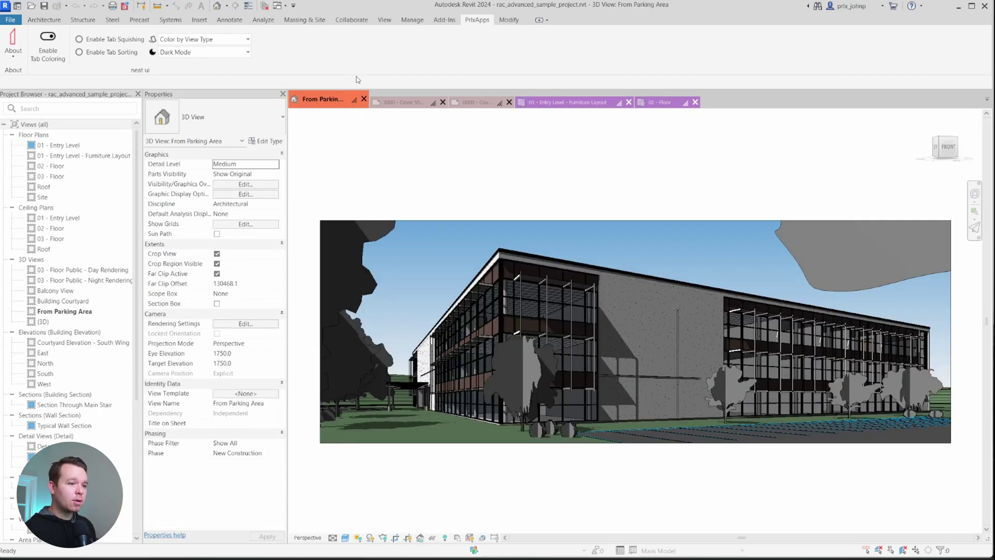
Change the From Parking Area 3D view tab color to grey (RGB 128-128-128).
left_click(355, 102)
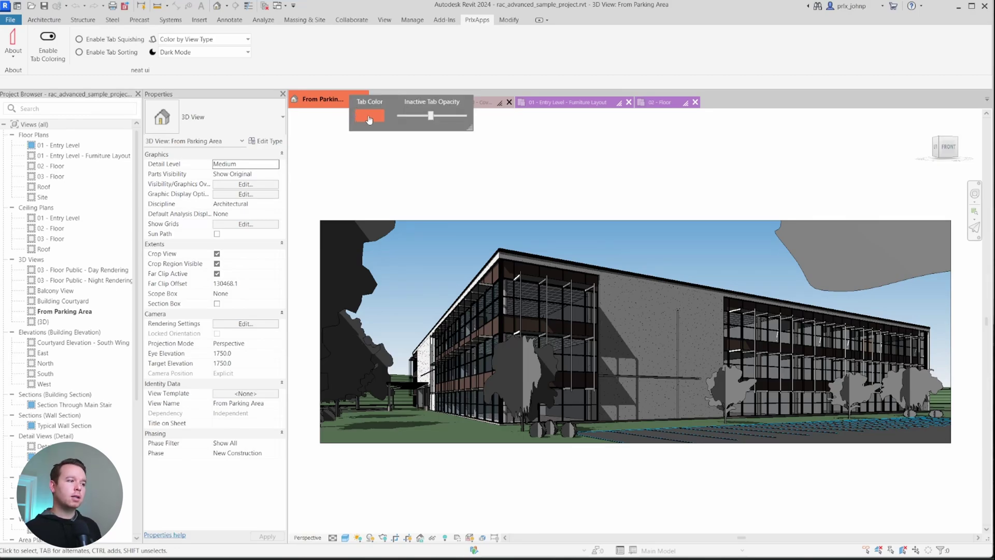
left_click(369, 118)
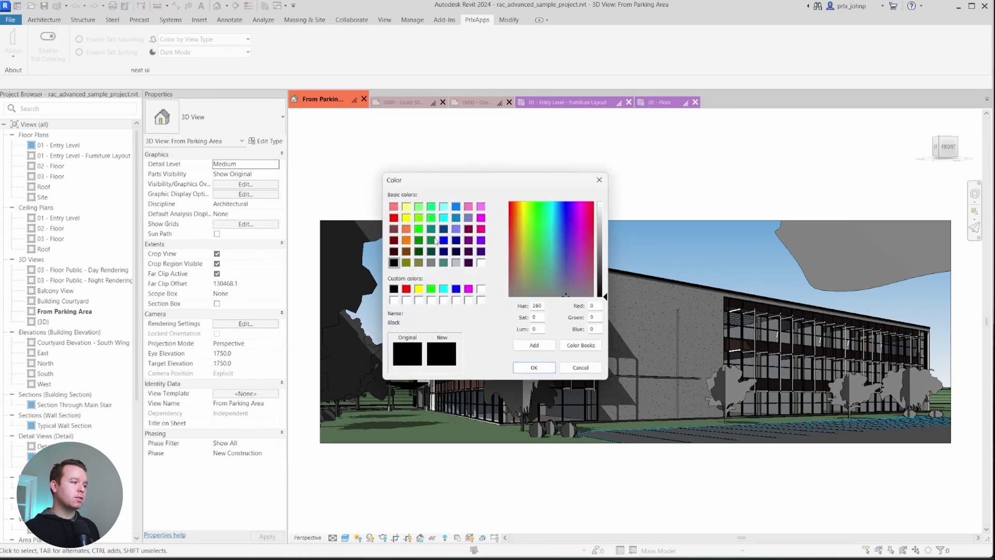
left_click(455, 230)
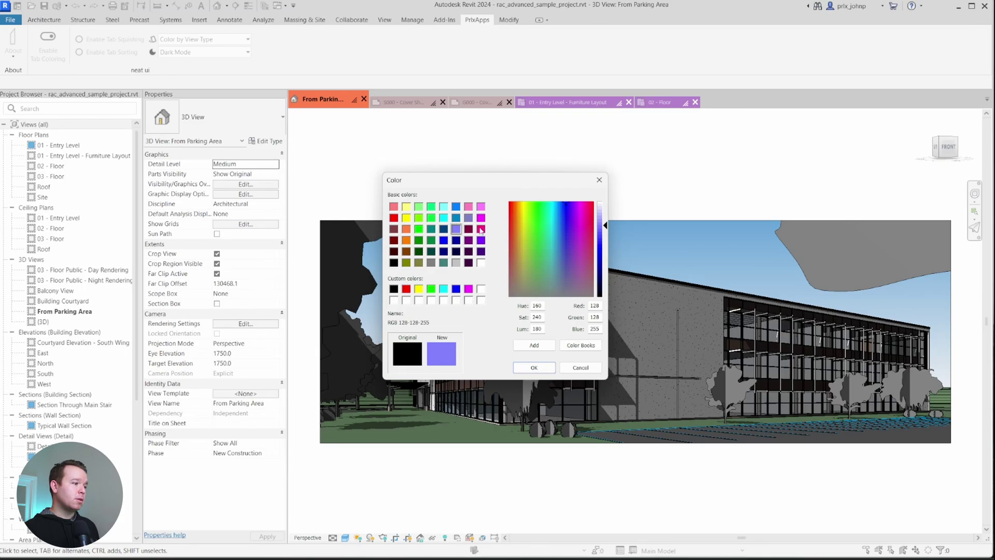
left_click(431, 263)
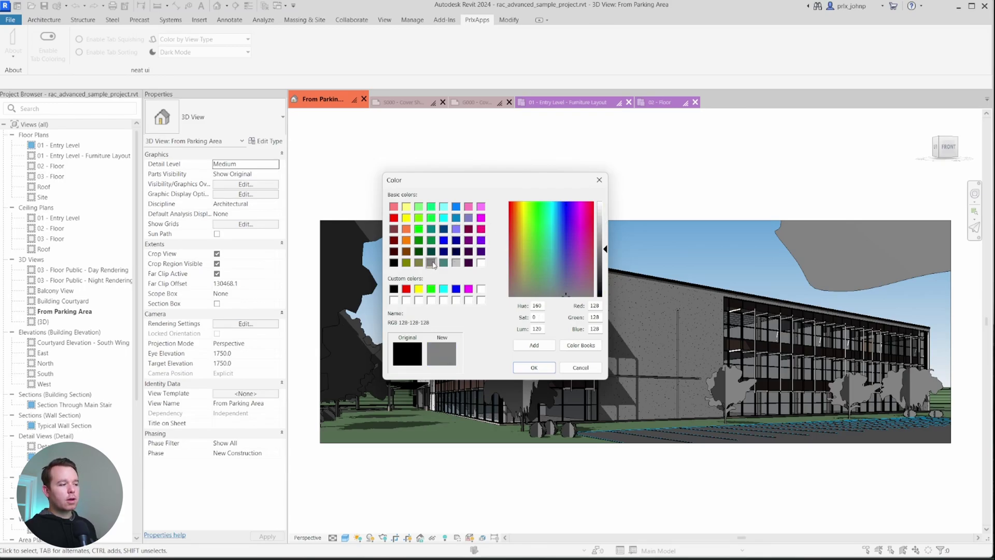
left_click(533, 367)
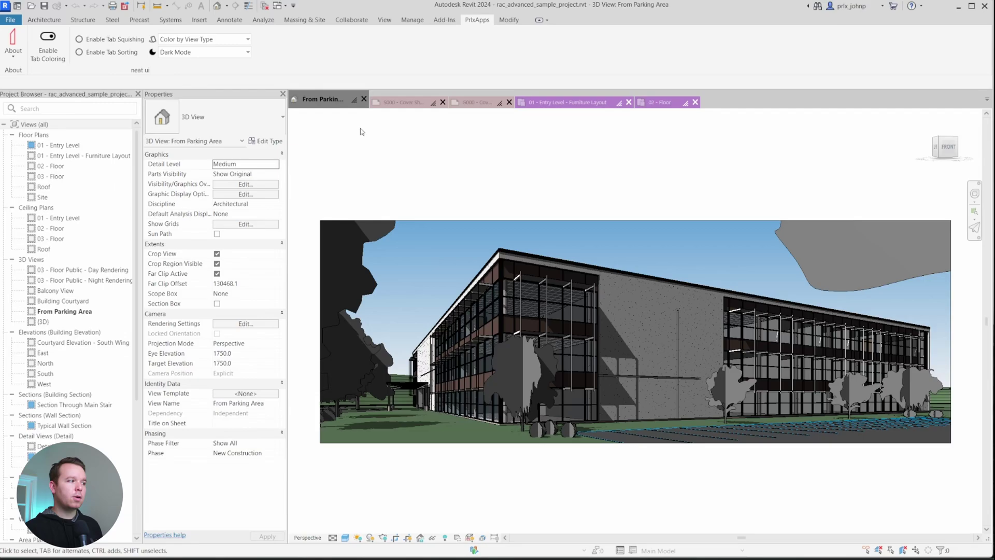
Switch tab coloring back to Color by Project and open the 02 - Floor ceiling plan.
left_click(243, 40)
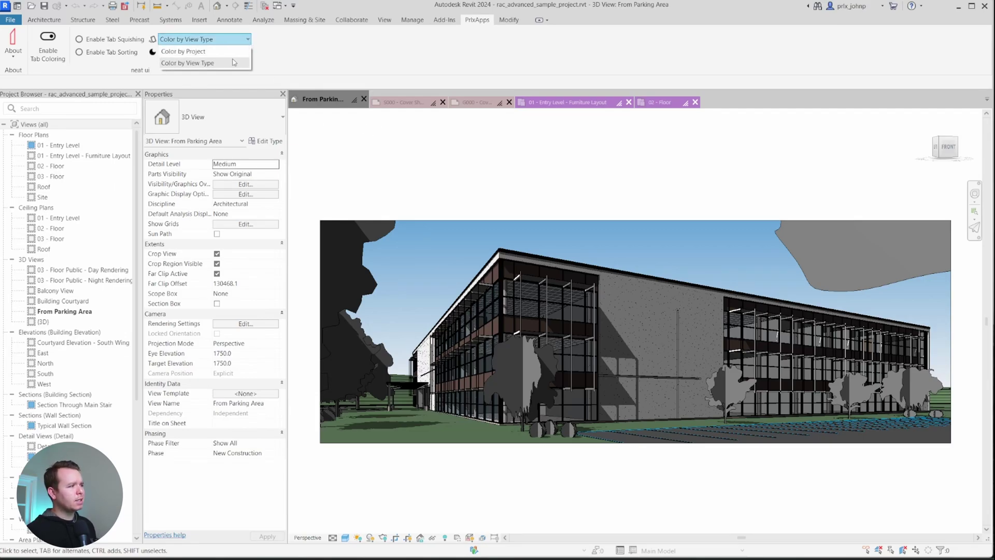
left_click(197, 49)
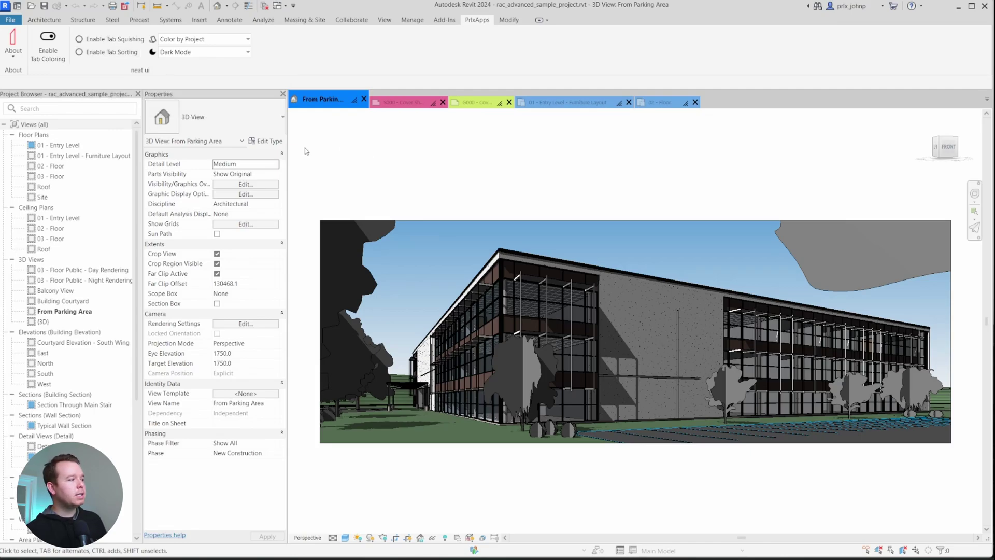
left_click(45, 229)
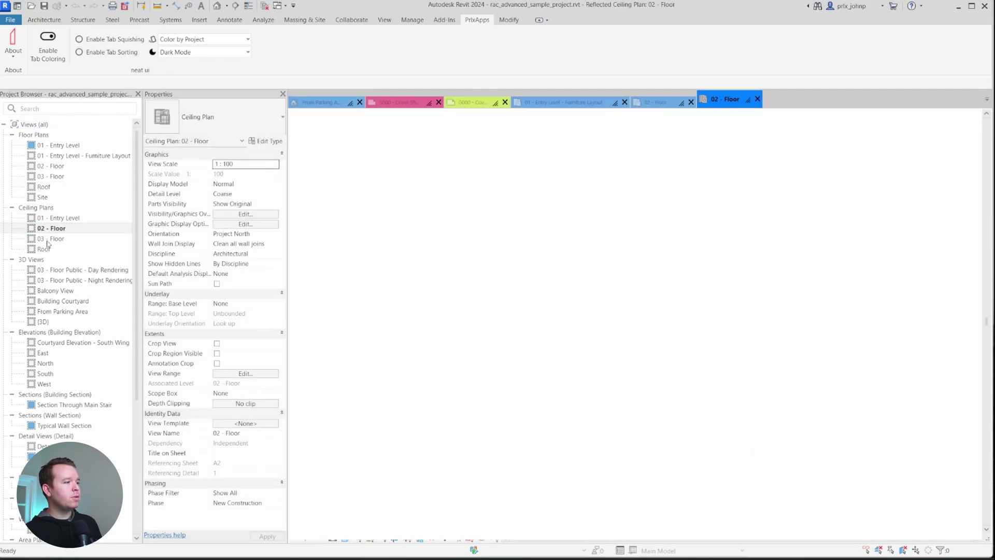
double_click(47, 239)
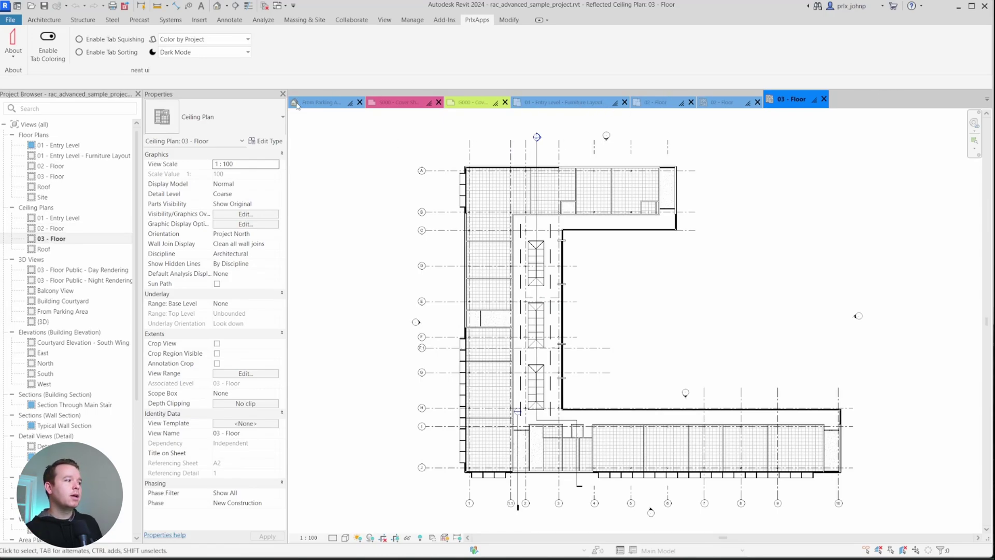
Enable Tab Sorting and step through the open plan and 3D view tabs.
left_click(79, 52)
left_click(584, 102)
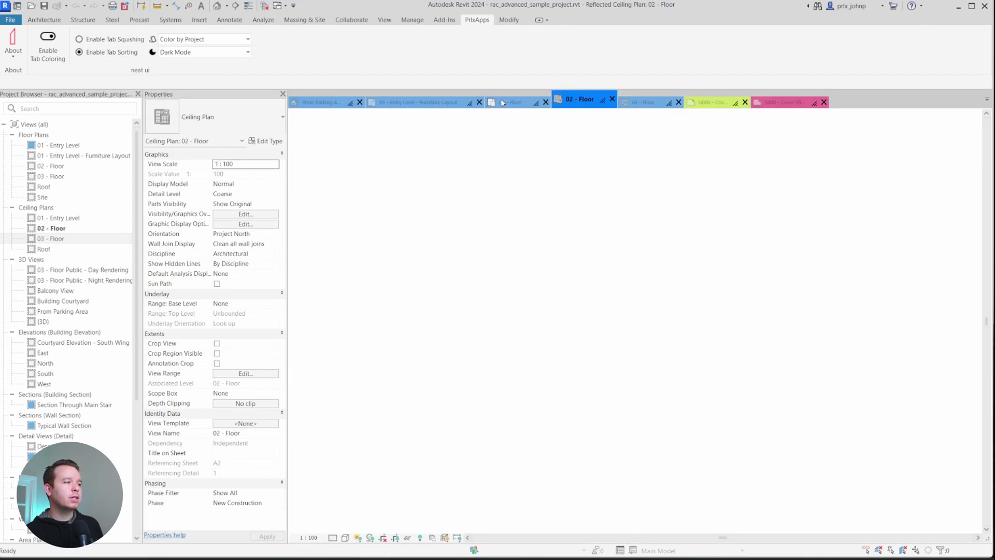
left_click(503, 103)
left_click(414, 102)
left_click(324, 101)
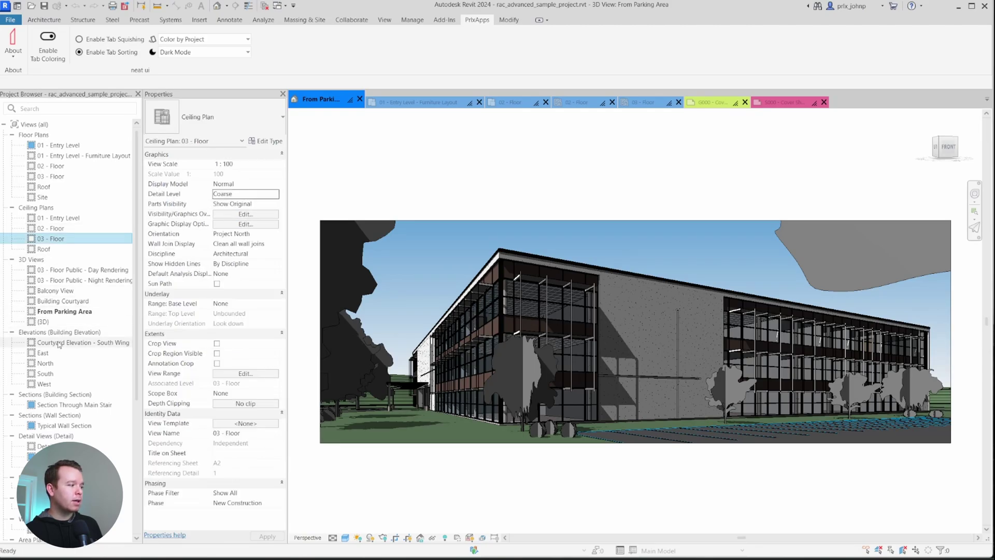
Open the Courtyard Elevation - South Wing, East and North elevations as tabs.
double_click(59, 342)
double_click(43, 353)
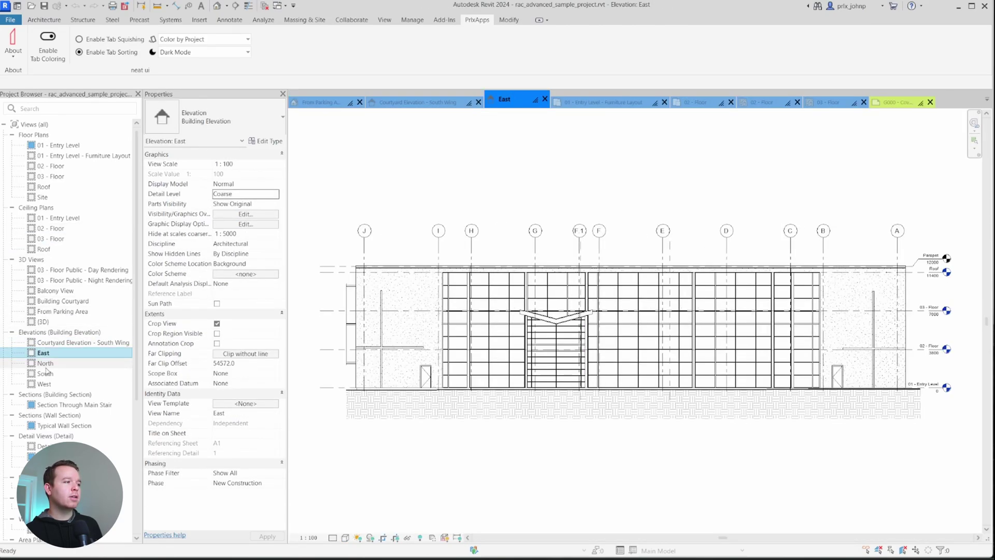
double_click(45, 364)
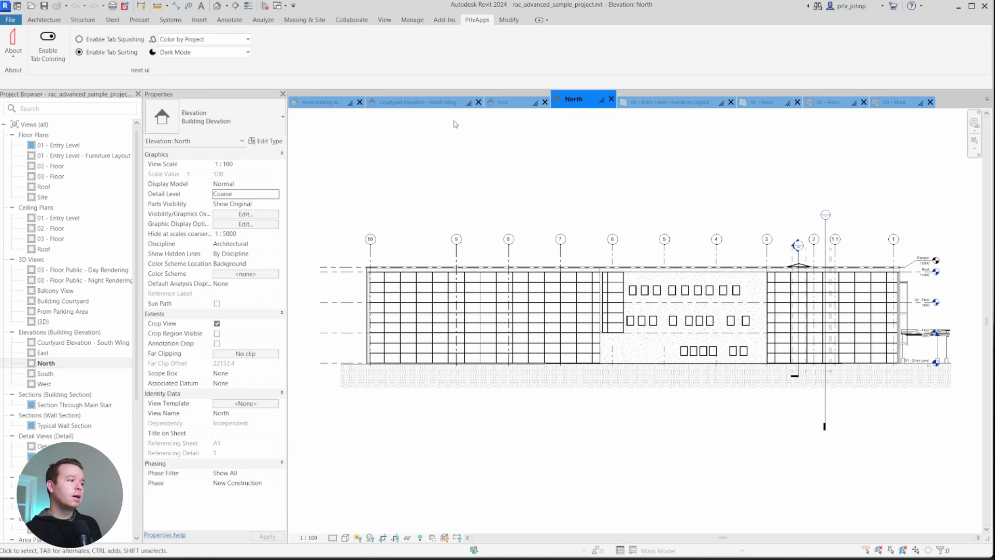
left_click(330, 104)
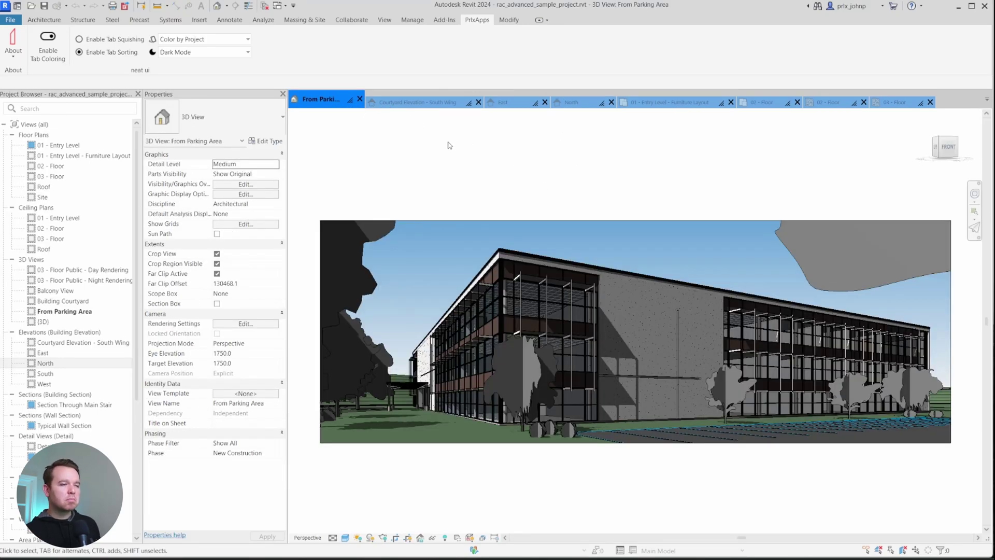
left_click(421, 104)
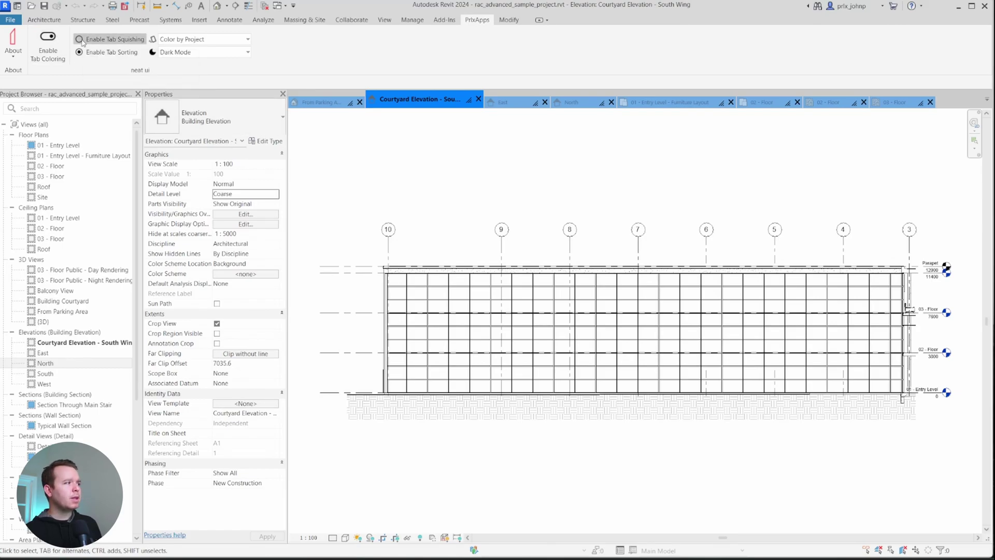
Enable Tab Squishing and use the open-views list to return to From Parking Area.
left_click(80, 40)
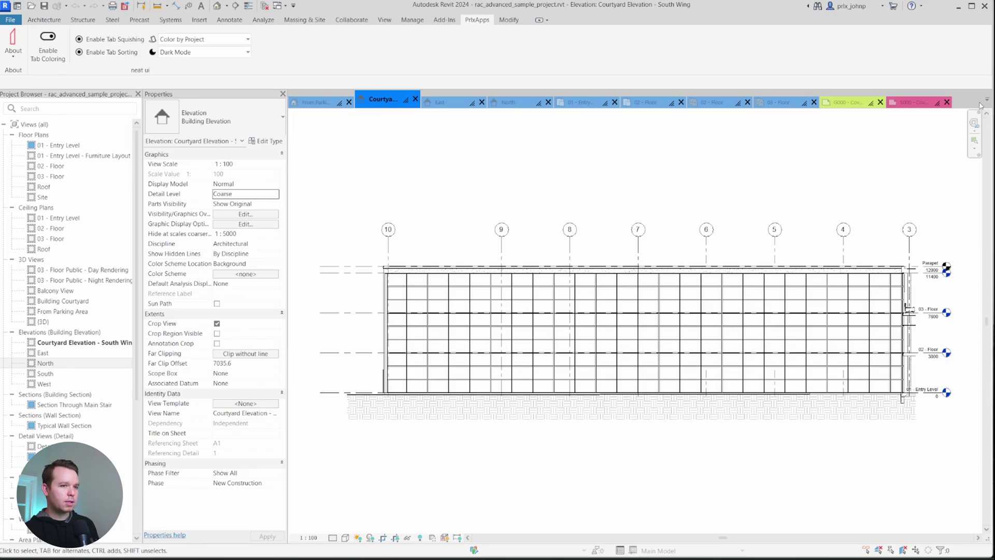
left_click(987, 101)
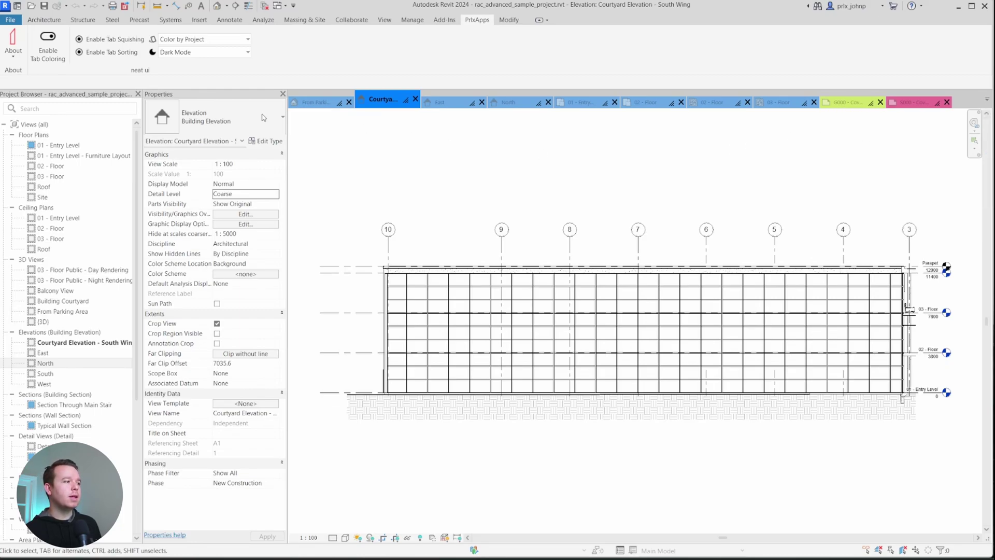
left_click(313, 102)
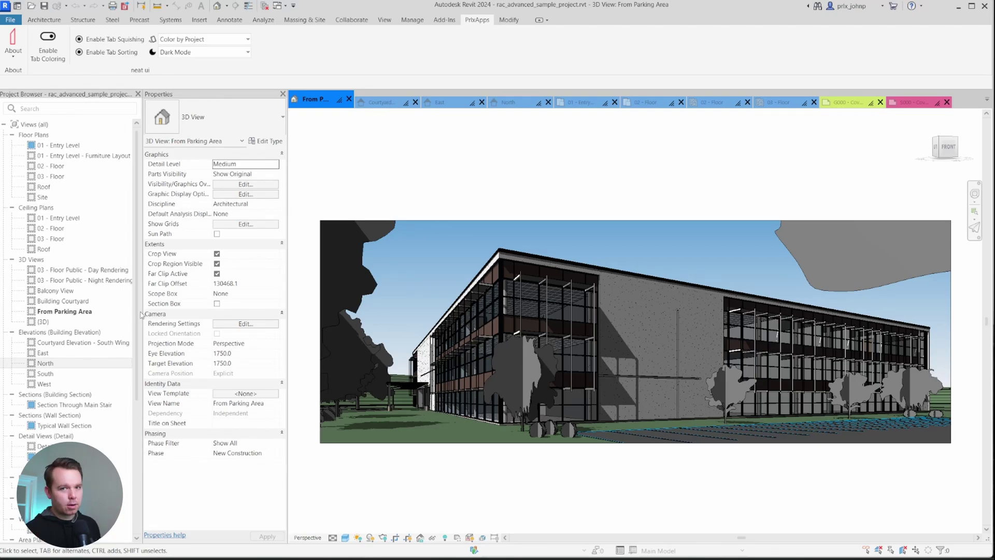
Open the South and West elevations as new tabs.
left_click(47, 373)
double_click(51, 378)
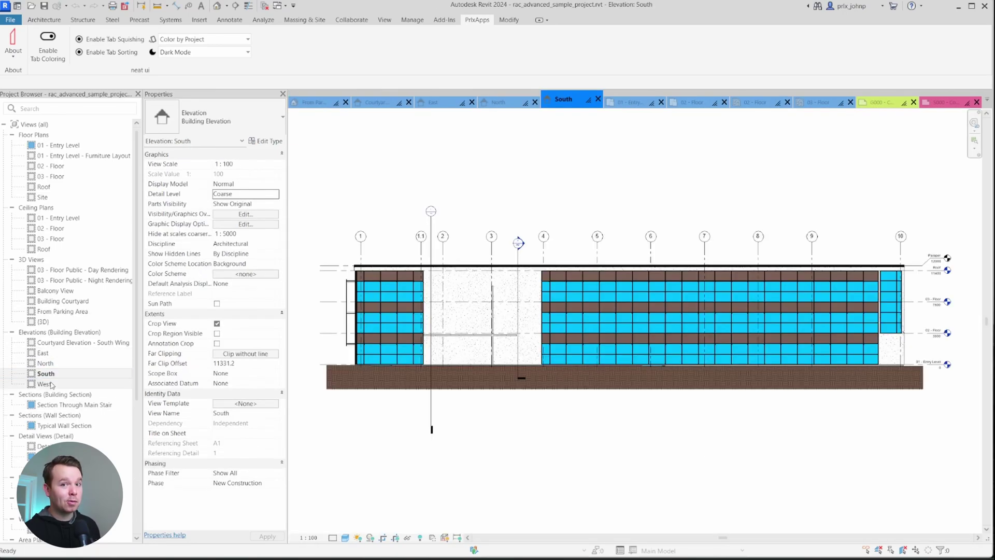
double_click(51, 384)
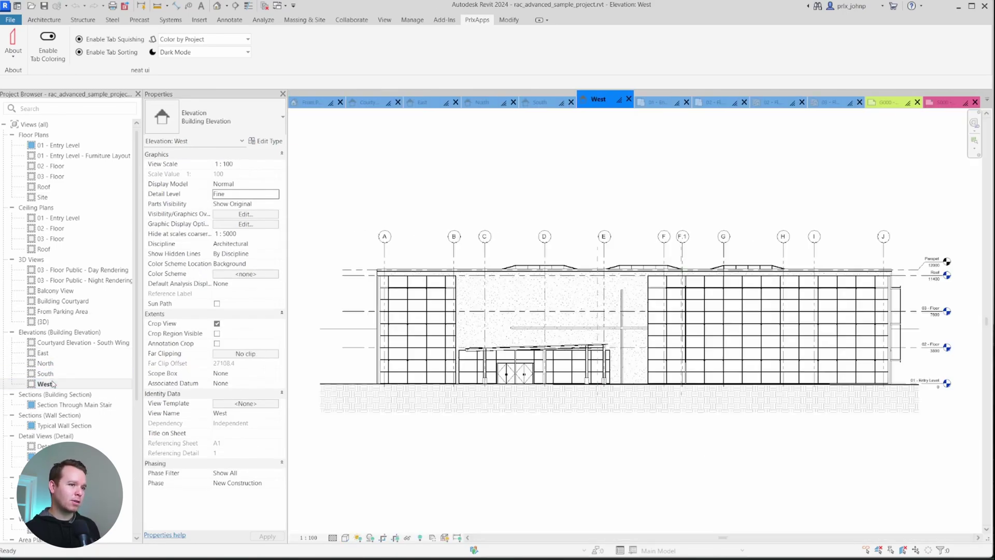
Open Section Through Main Stair, Typical Wall Section, Detail At Parapet and Roofing Termination Detail.
double_click(55, 406)
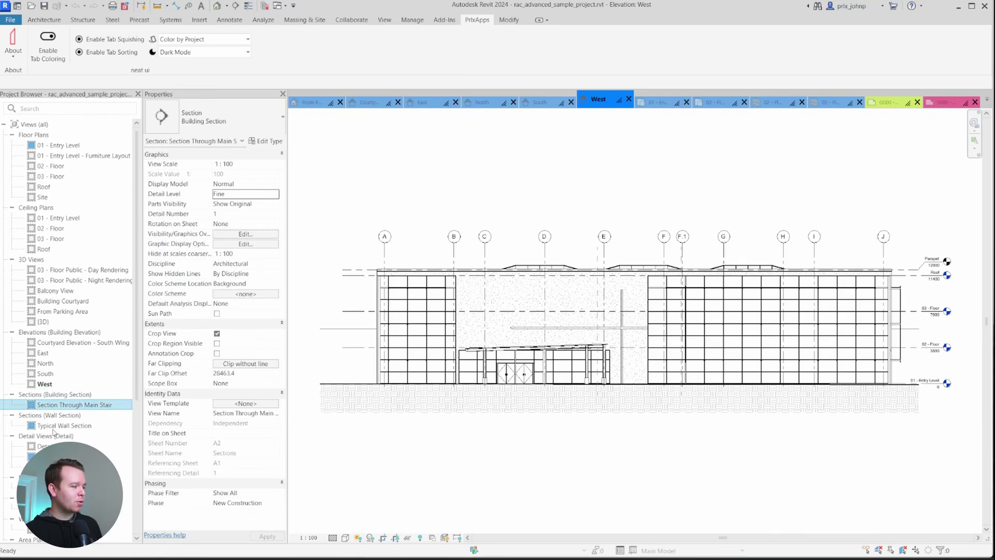
double_click(57, 426)
double_click(52, 456)
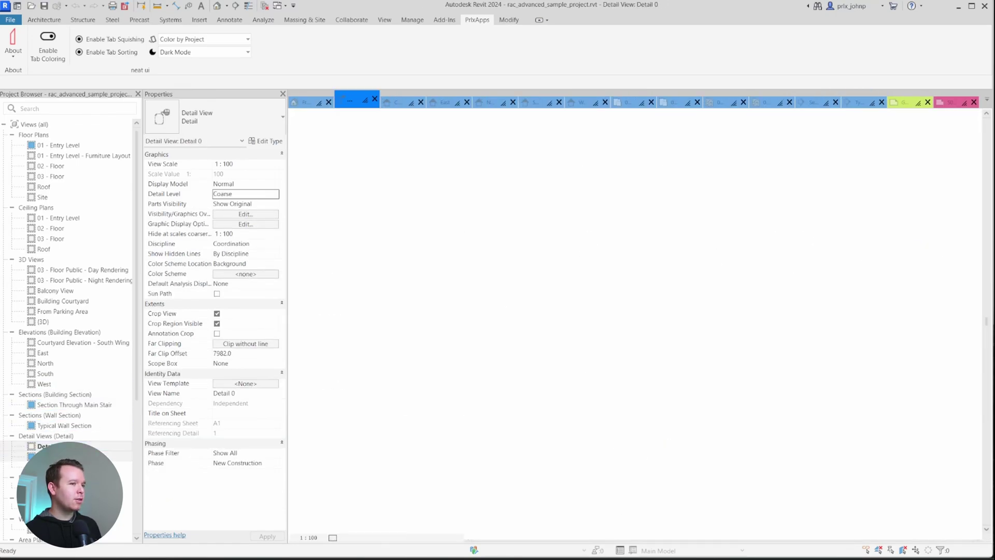
double_click(52, 466)
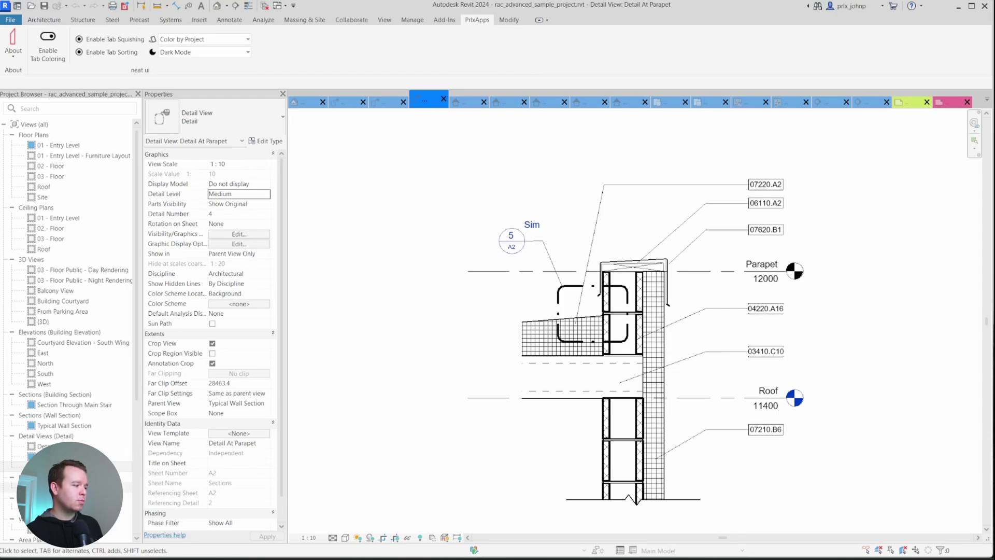
double_click(128, 487)
double_click(78, 508)
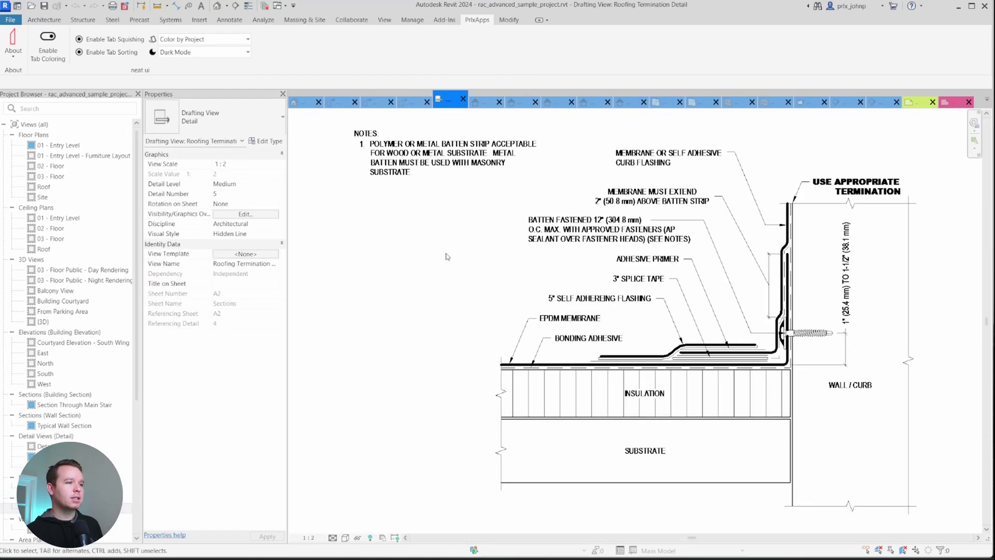
Switch to the From Parking Area 3D view and turn Enable Tab Sorting off and back on.
left_click(309, 104)
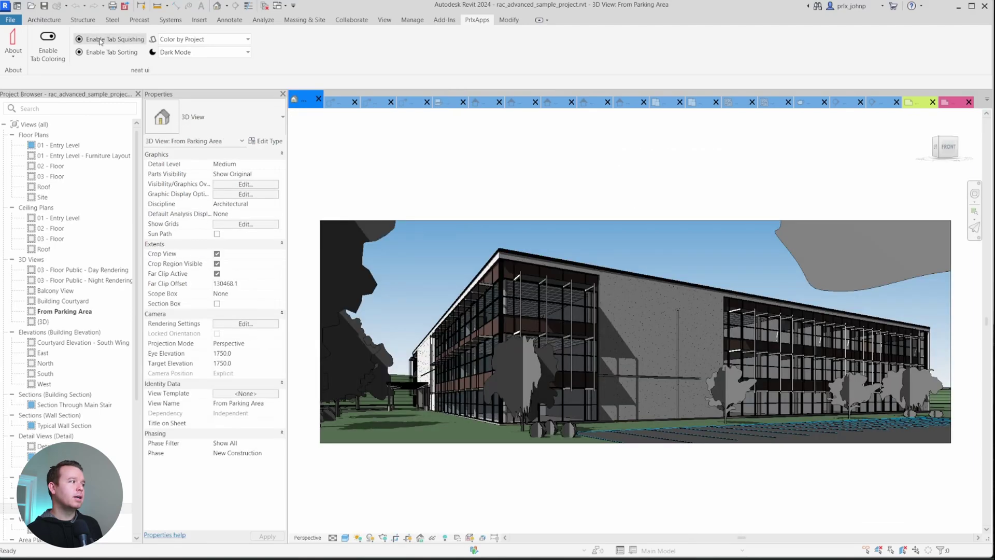
left_click(92, 41)
left_click(91, 41)
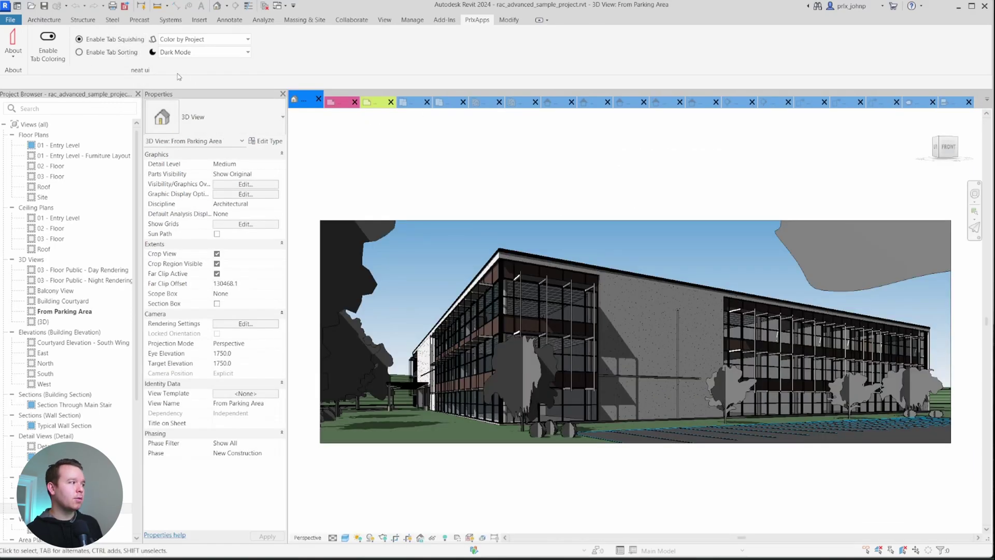
left_click(91, 52)
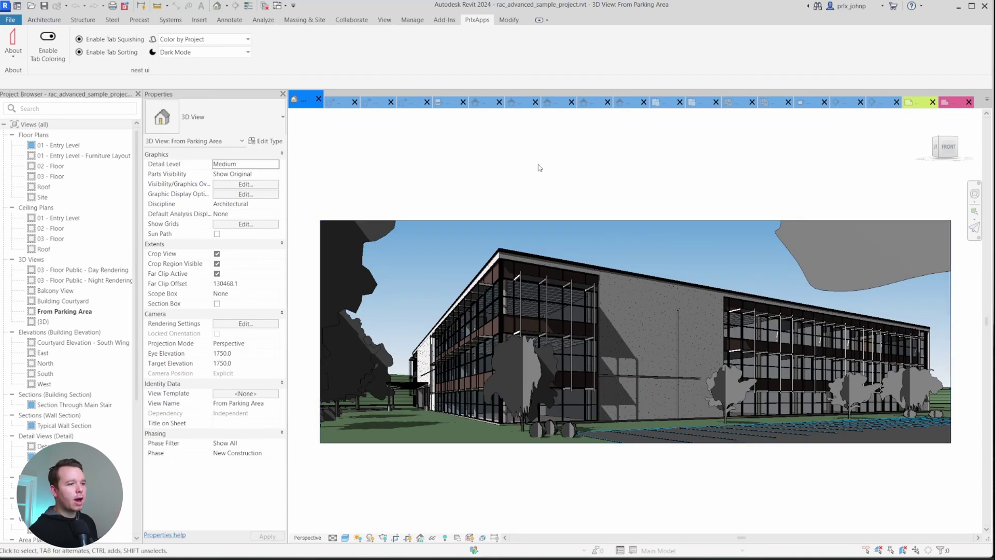
Close the From Parking Area view and the next four leftmost view tabs.
left_click(317, 99)
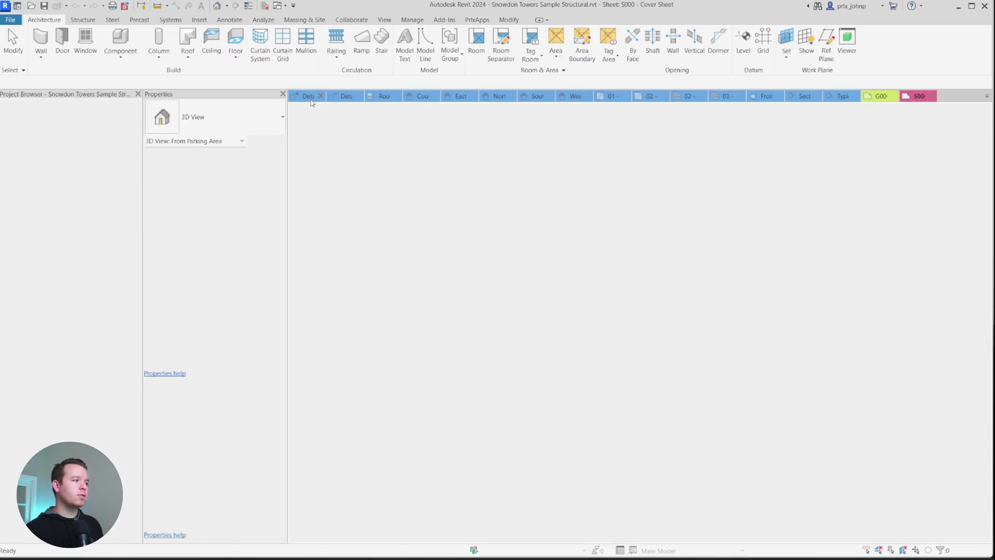
middle_click(311, 100)
middle_click(311, 100)
middle_click(310, 100)
middle_click(310, 100)
middle_click(310, 100)
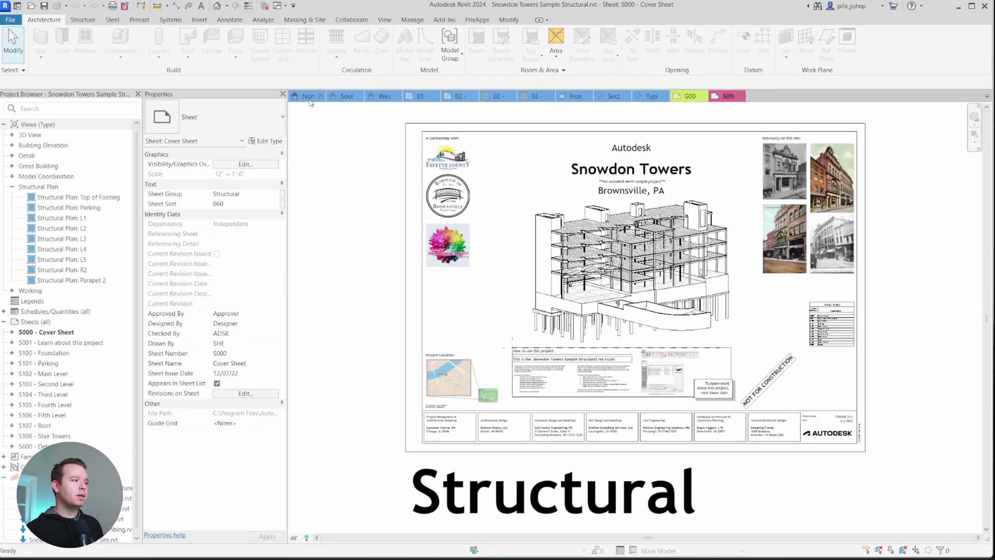
Close the North, South and West elevation tabs.
left_click(309, 97)
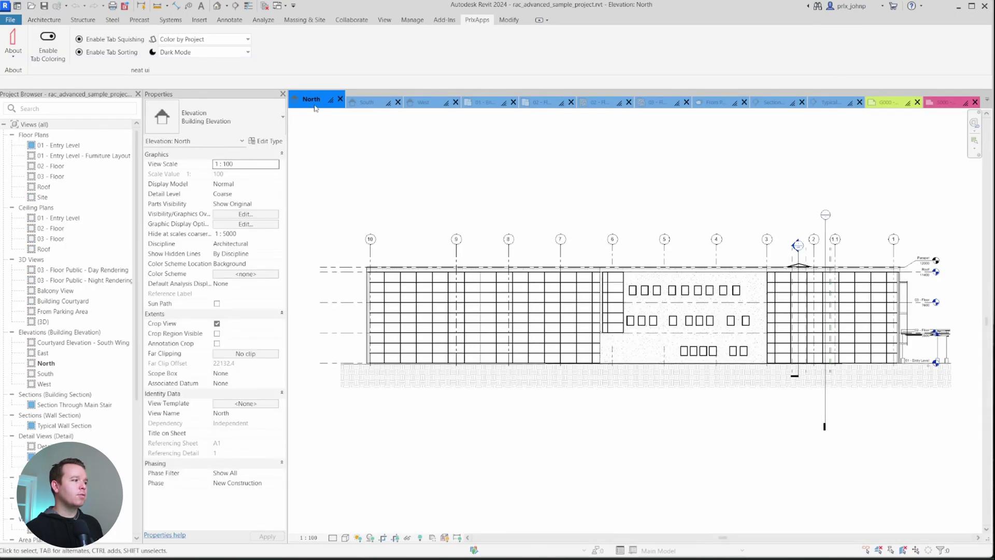
middle_click(310, 101)
middle_click(309, 99)
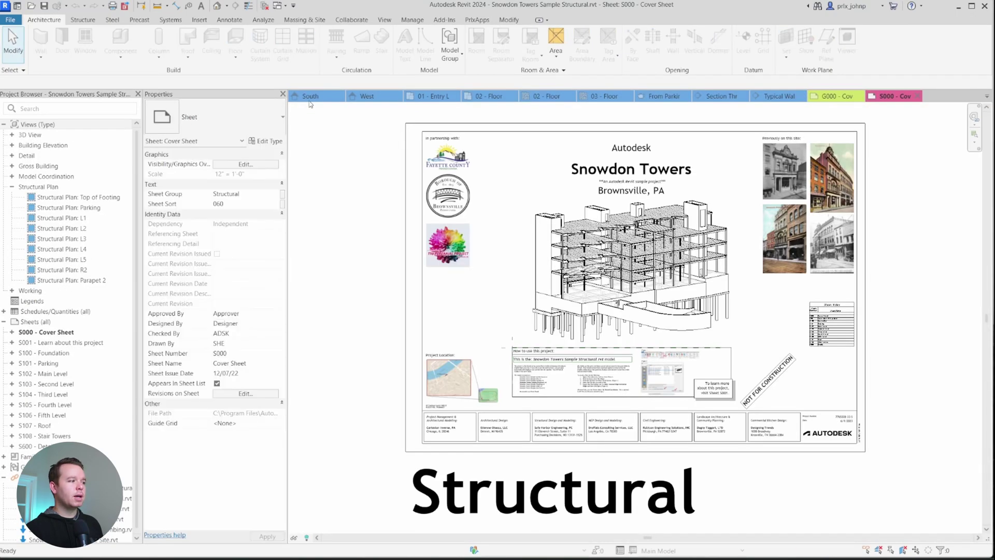
middle_click(308, 98)
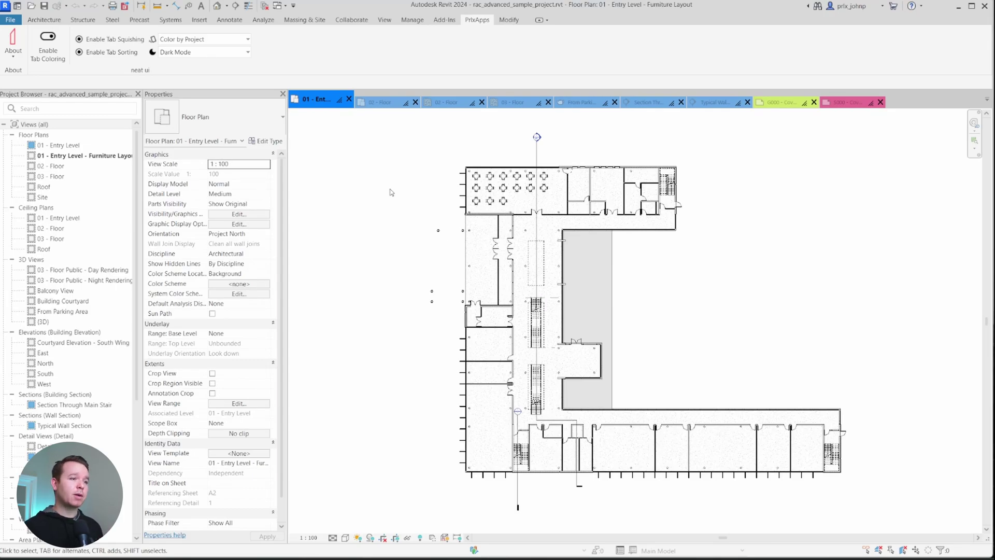
left_click_drag(304, 99, 579, 130)
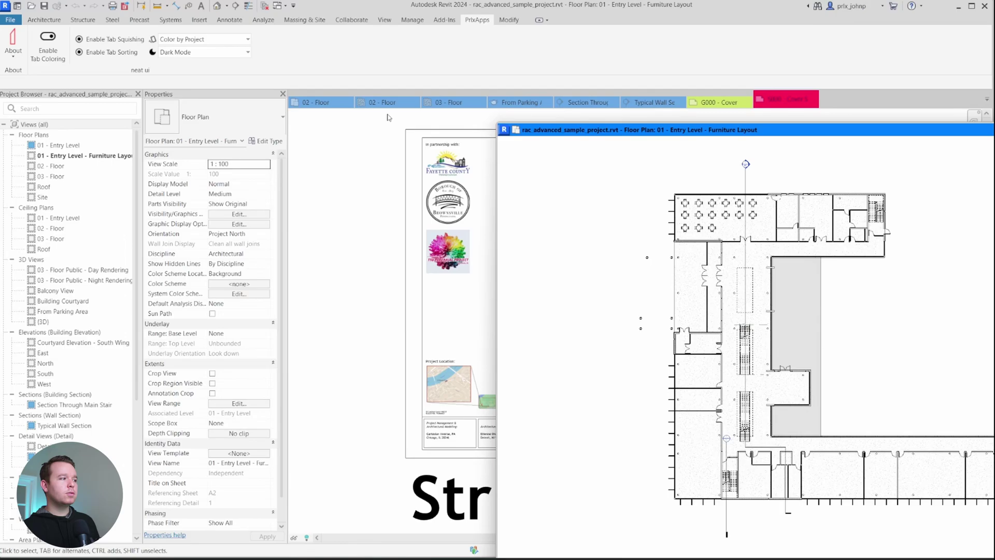
left_click(317, 102)
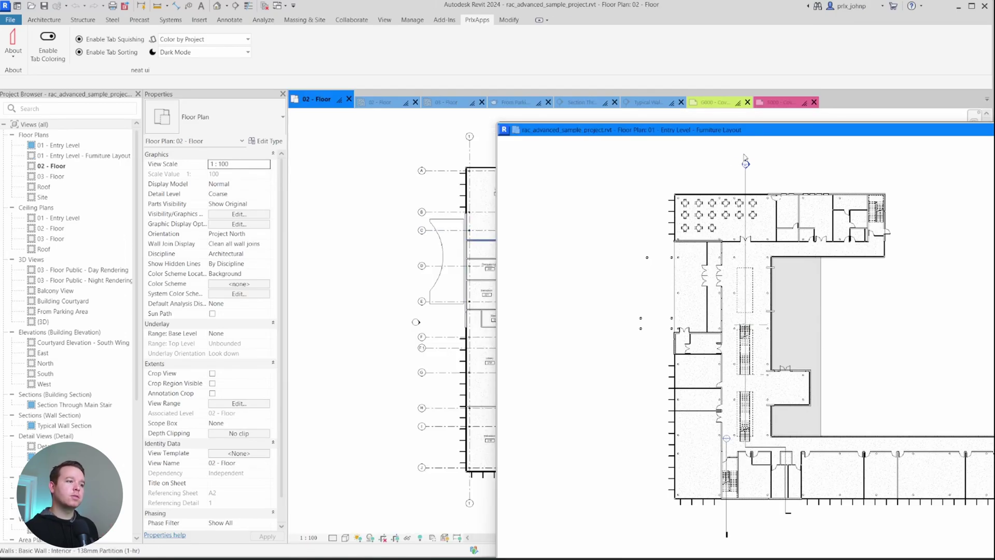
left_click(770, 138)
left_click_drag(768, 136, 636, 108)
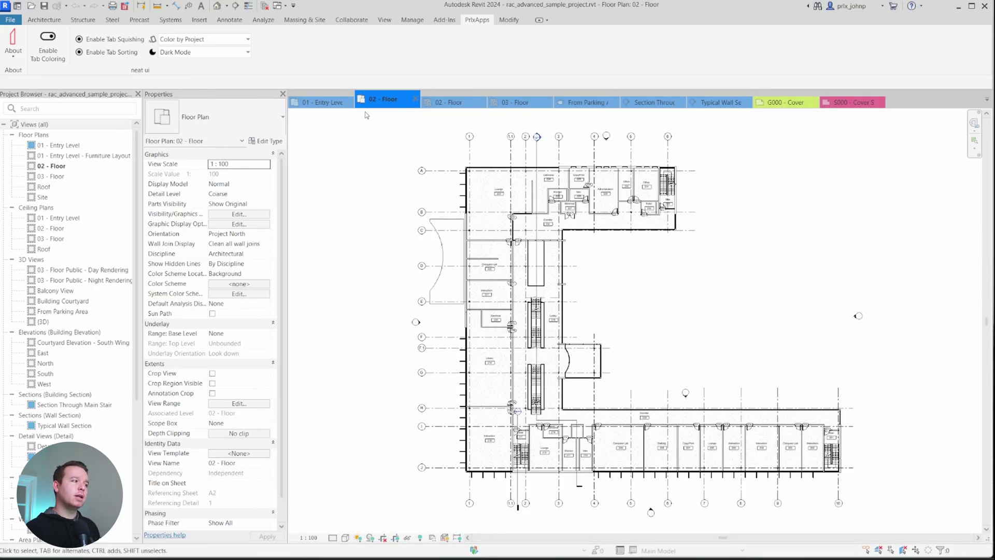
left_click(324, 102)
left_click(389, 102)
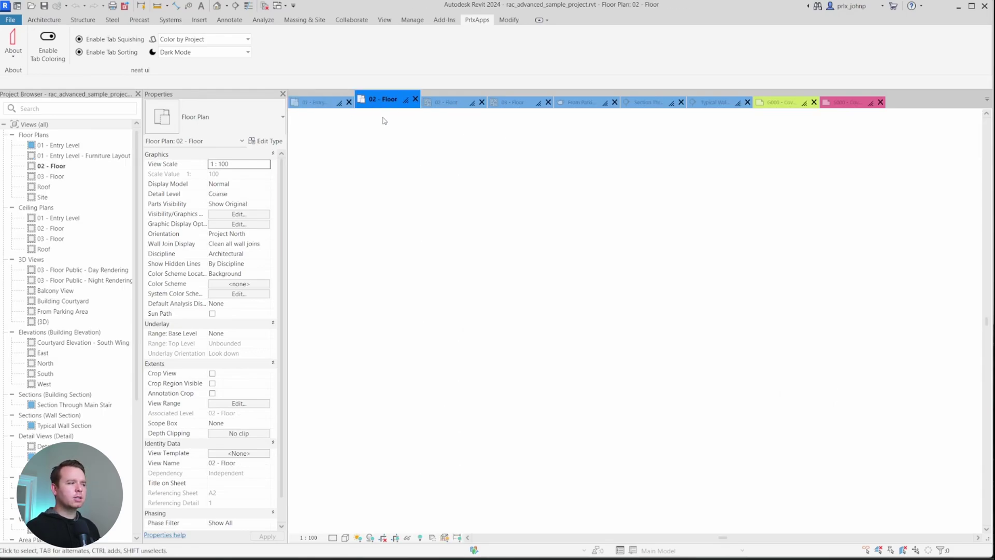
left_click(296, 102)
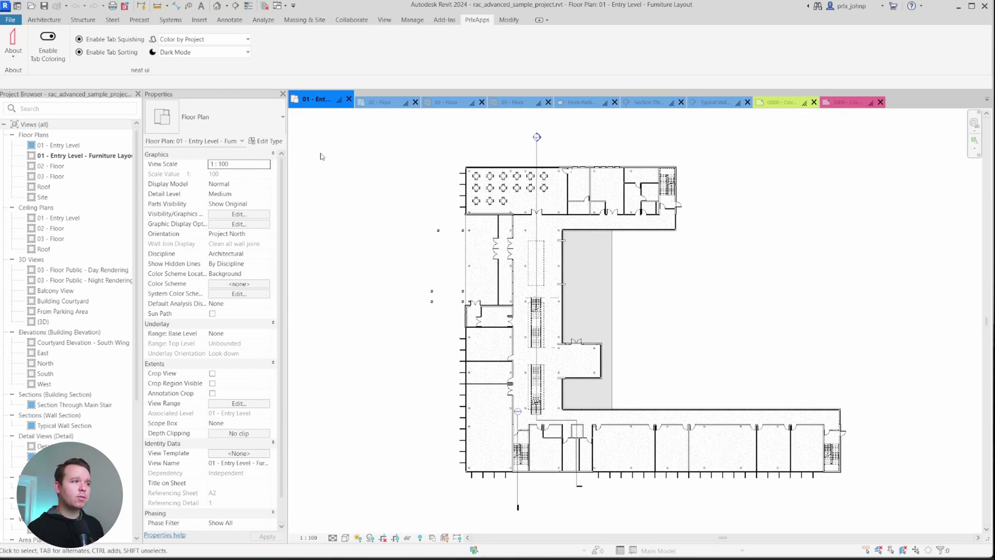
left_click(10, 19)
left_click(167, 281)
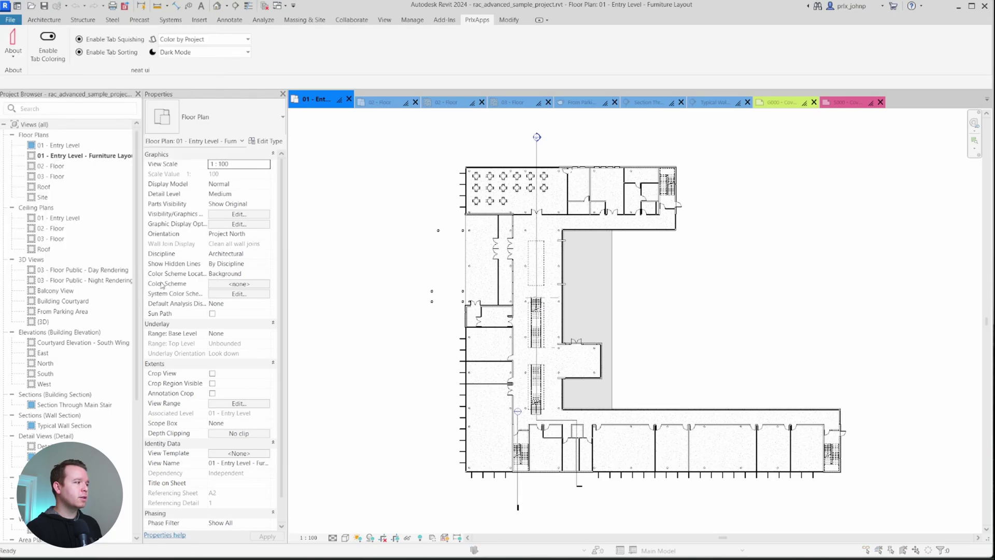
left_click(414, 144)
left_click(563, 118)
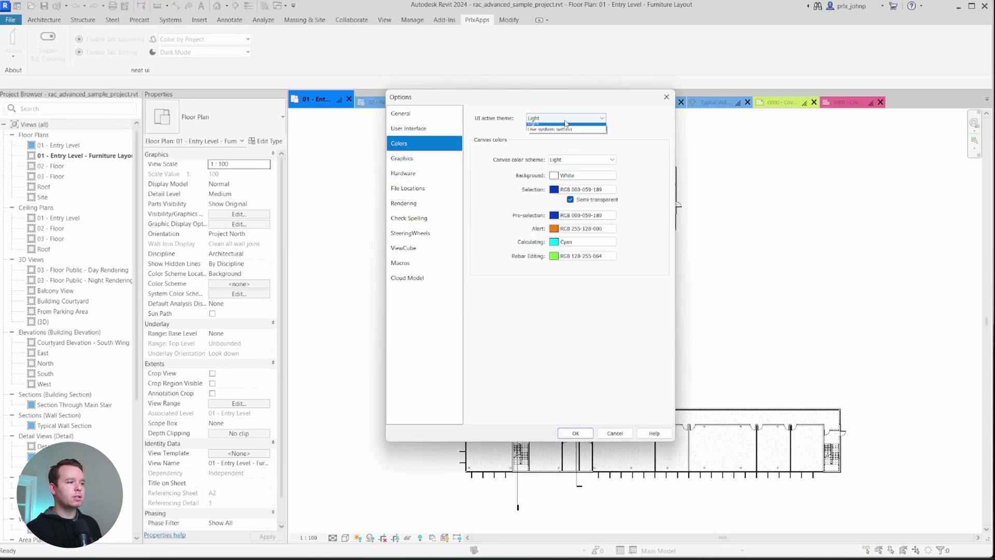
left_click(564, 132)
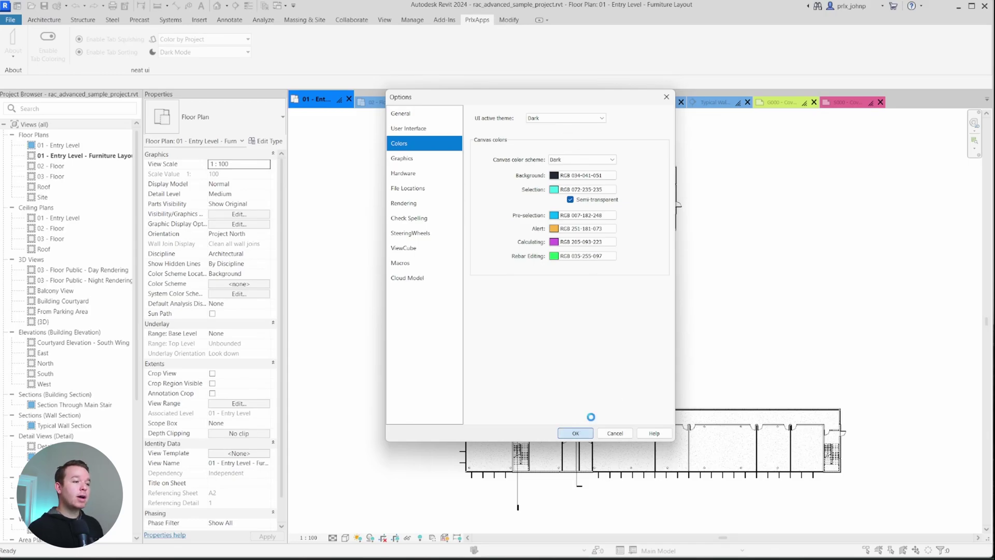
left_click(575, 432)
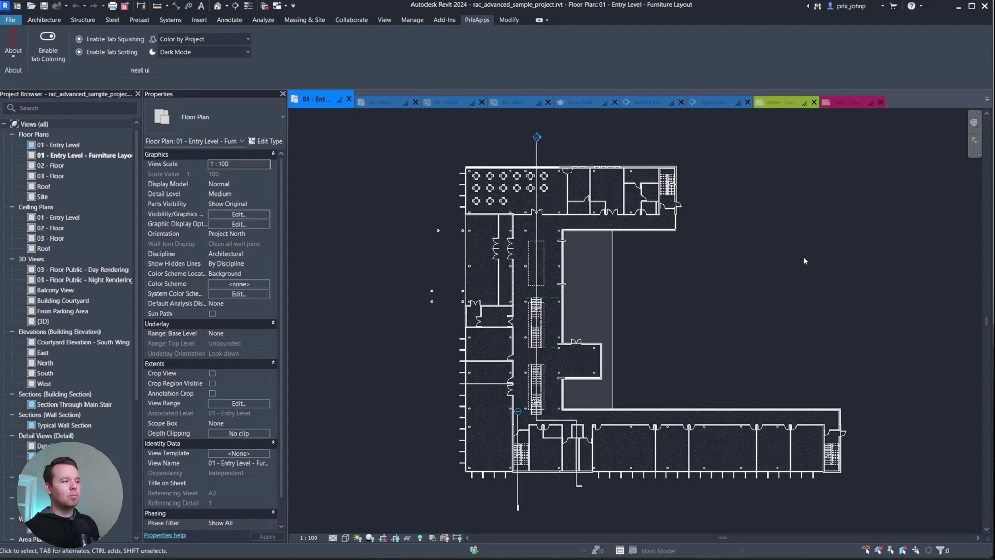
left_click(20, 23)
left_click(173, 281)
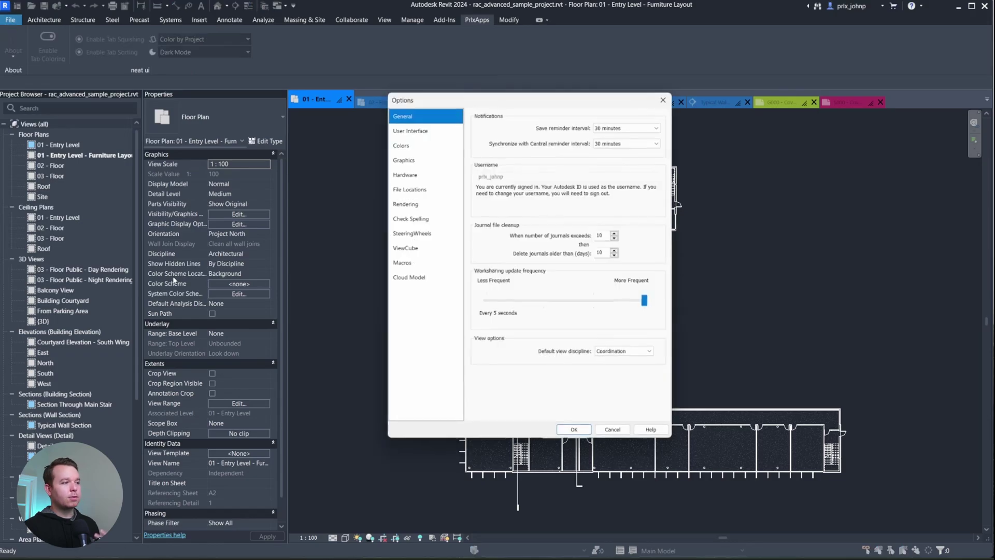
left_click(388, 143)
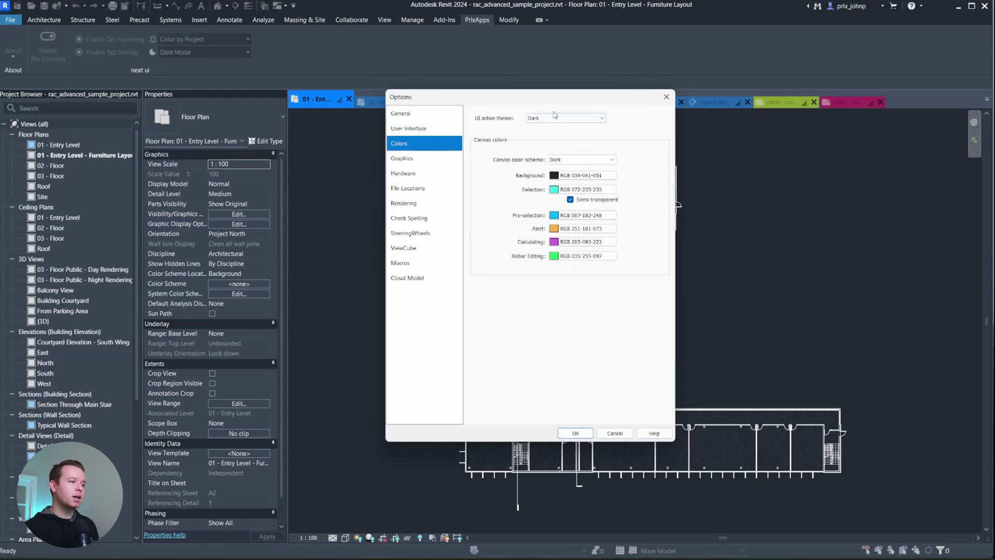
left_click(575, 117)
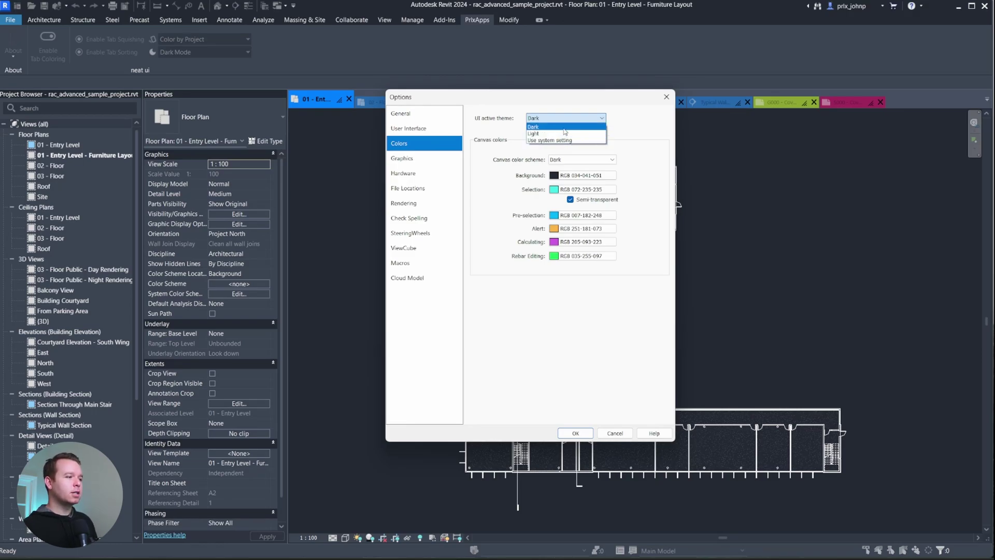
left_click(565, 133)
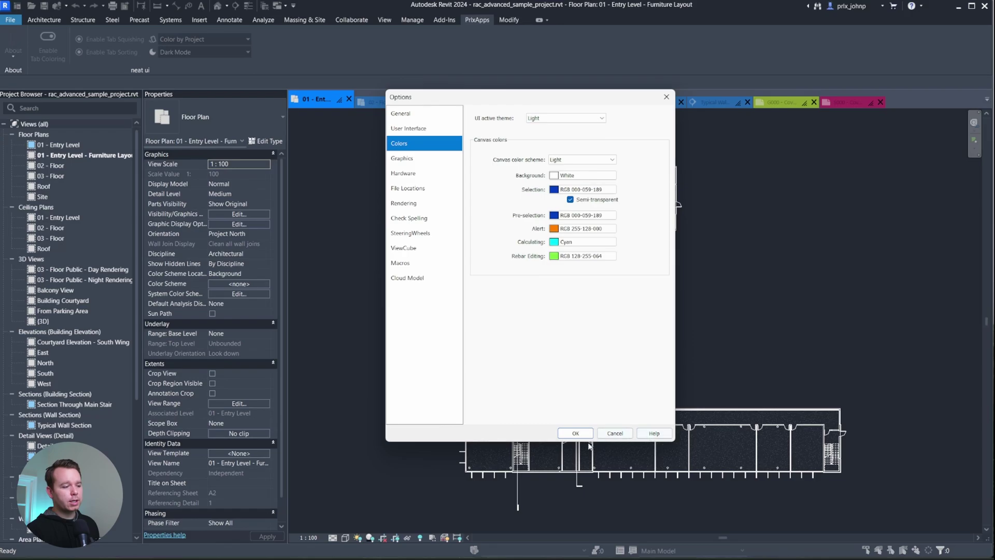
left_click(575, 433)
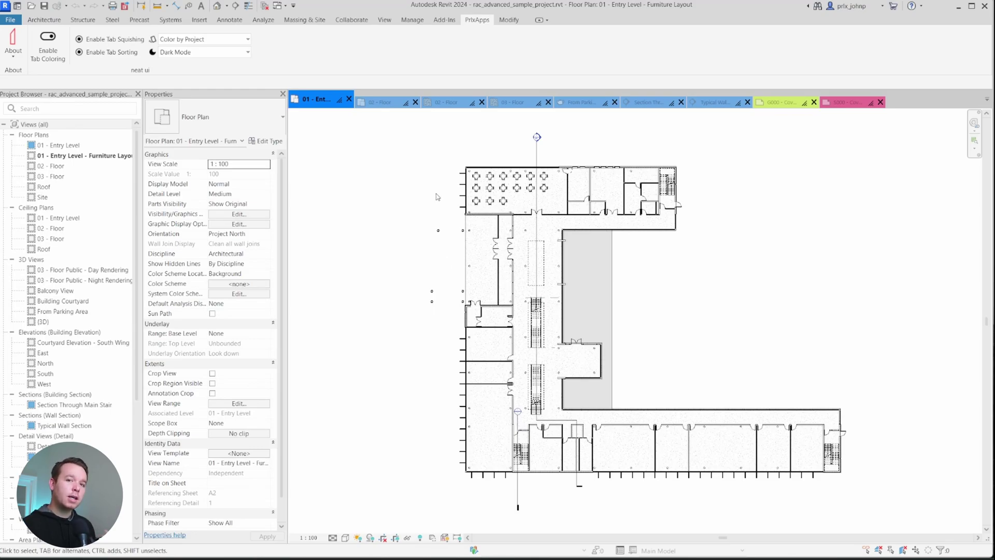
Switch the Neat UI theme between Light mode and Dark Mode twice, ending on Dark Mode.
left_click(228, 52)
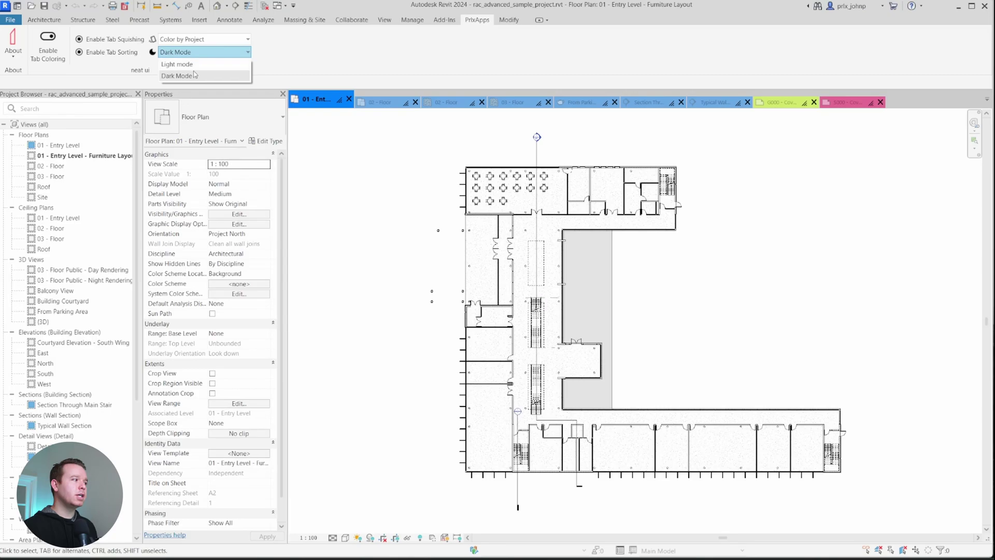
left_click(199, 74)
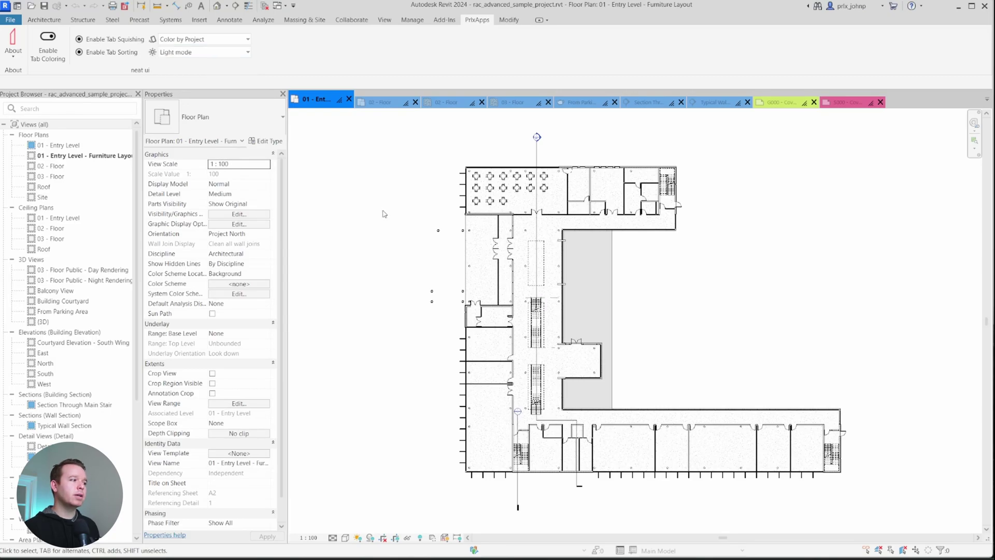
left_click(225, 52)
key("Down")
key("Return")
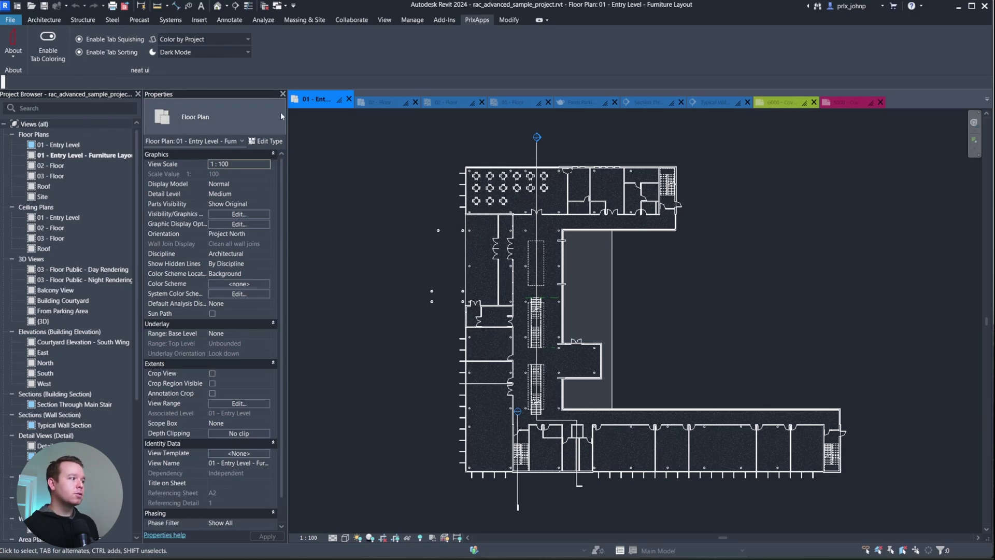
left_click(213, 51)
left_click(204, 63)
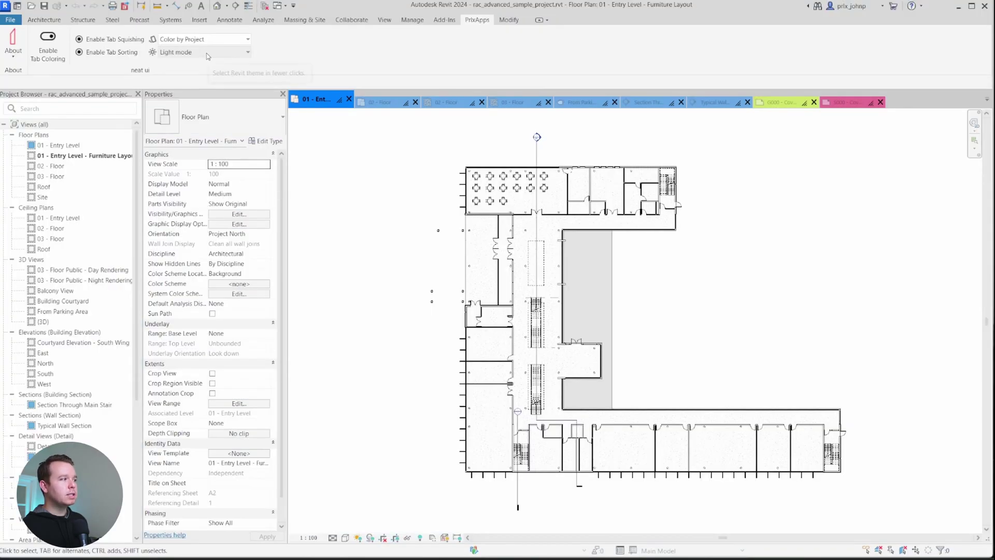
left_click(209, 54)
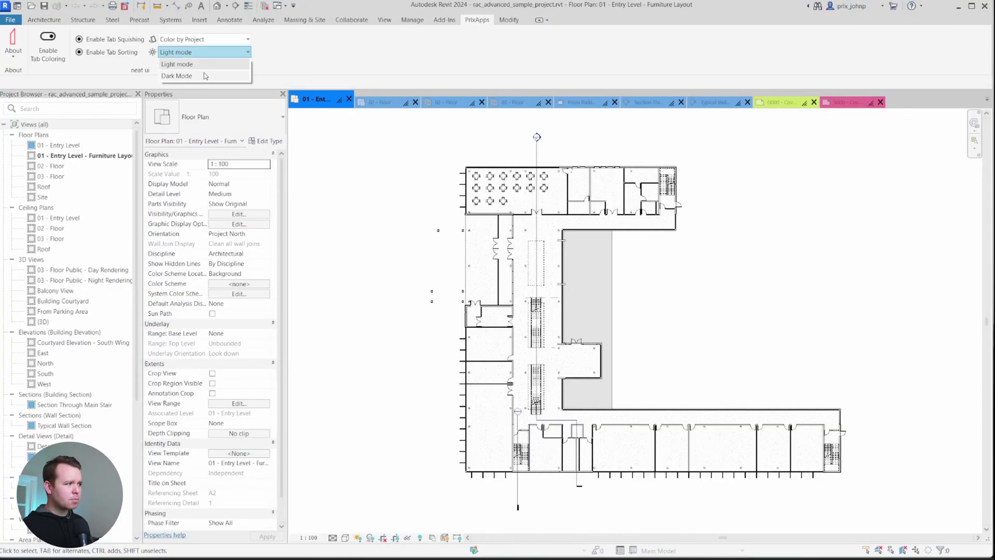
left_click(177, 76)
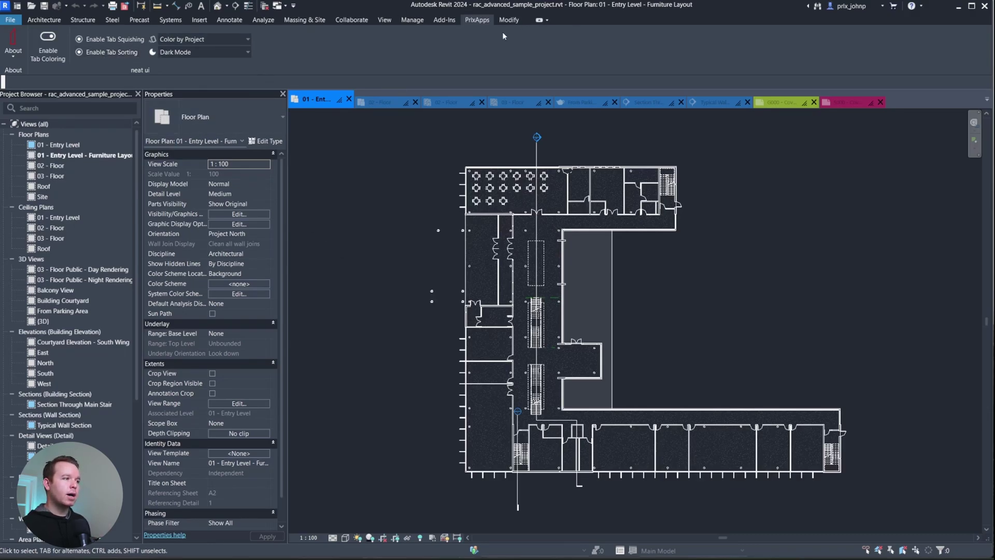
Give the canvas a white background with Canvas Theme, then bring up the 02 - Floor ceiling plan.
left_click(386, 19)
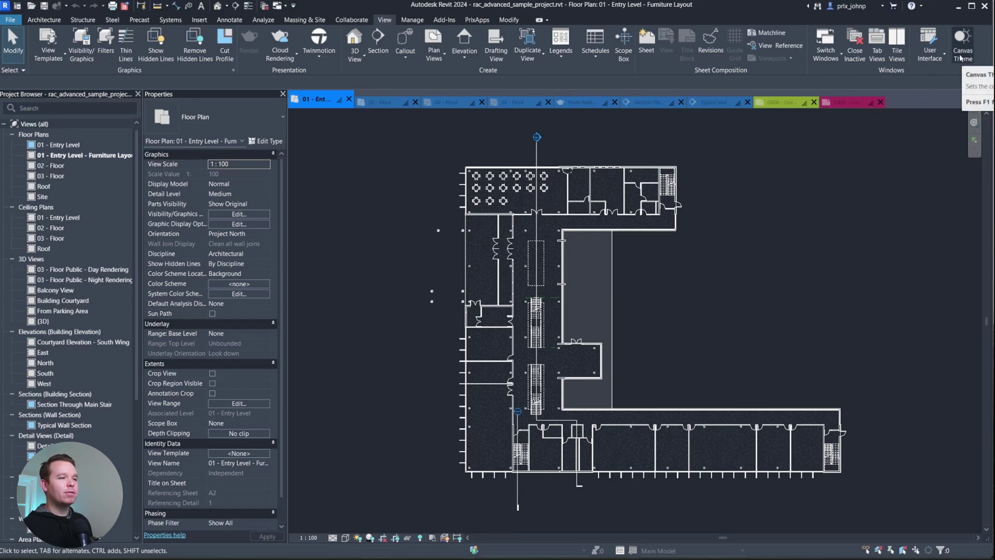
left_click(960, 55)
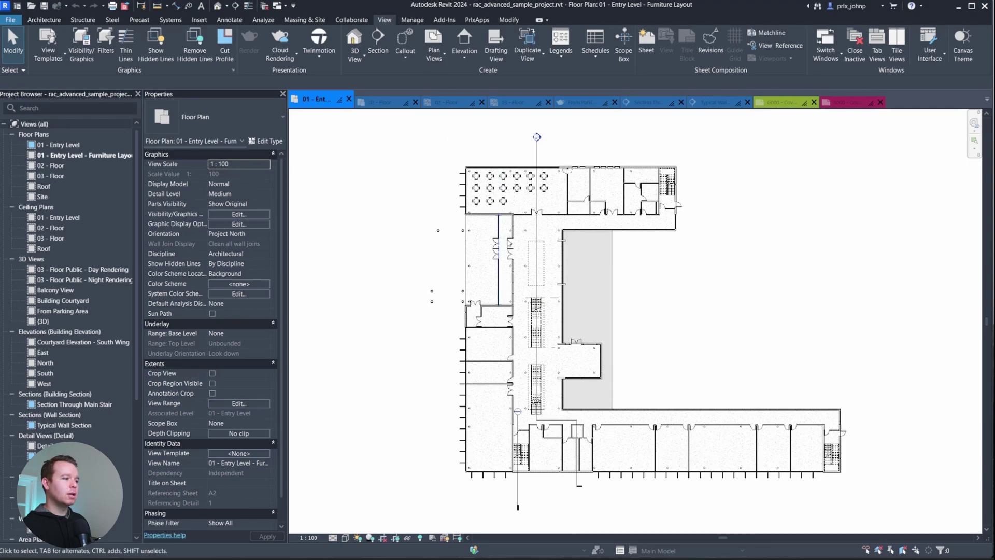
left_click(381, 103)
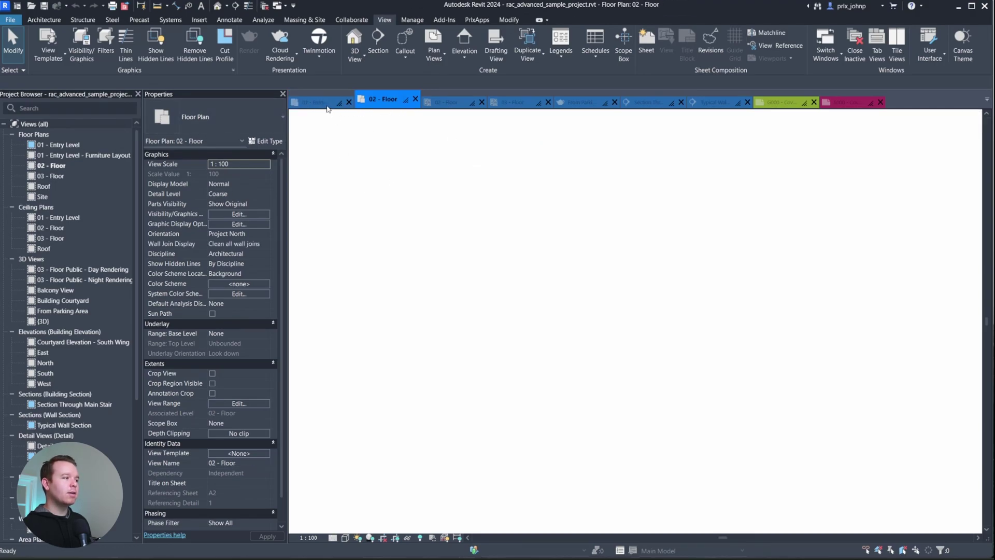
left_click(321, 100)
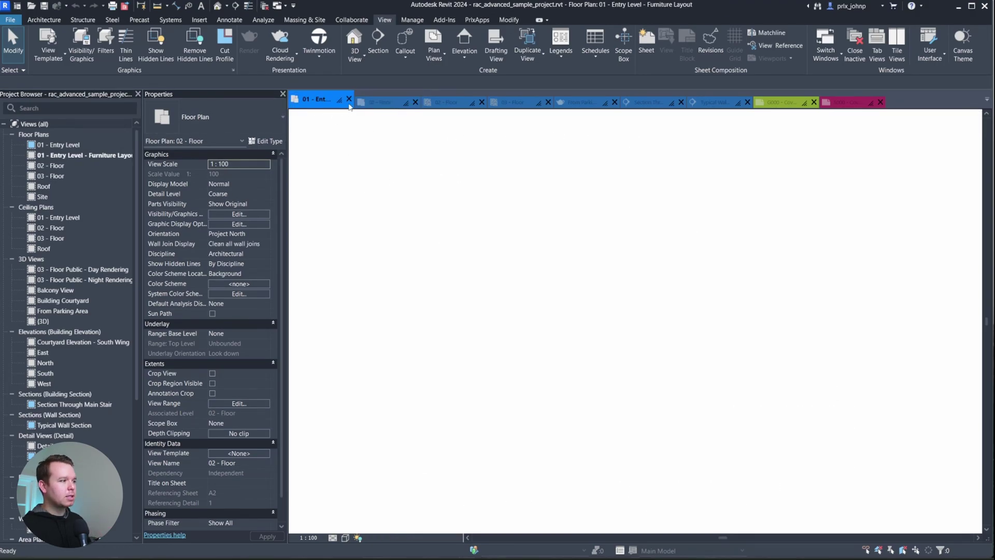
left_click(443, 99)
Toggle the Neat UI theme to Light and back to Dark, then reapply the white canvas.
left_click(477, 19)
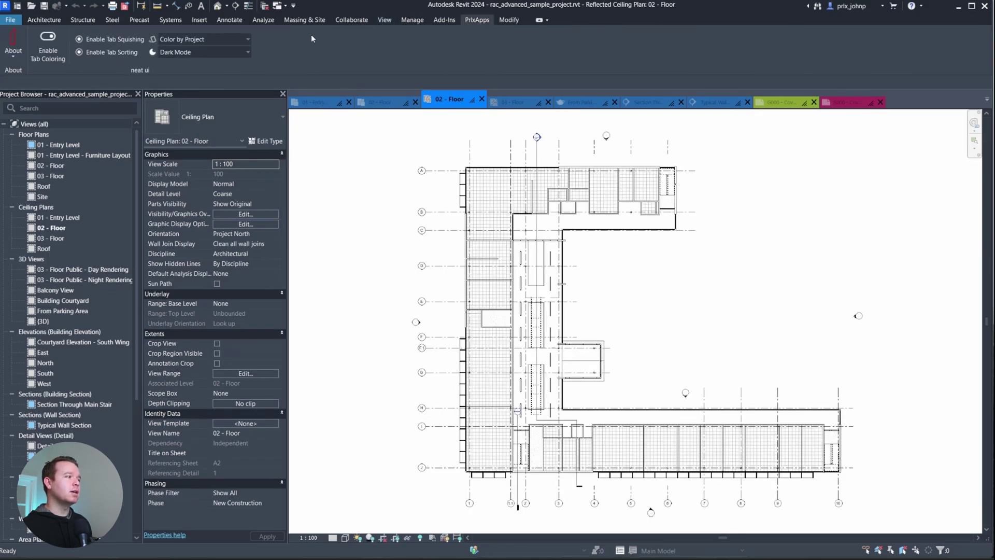
left_click(231, 52)
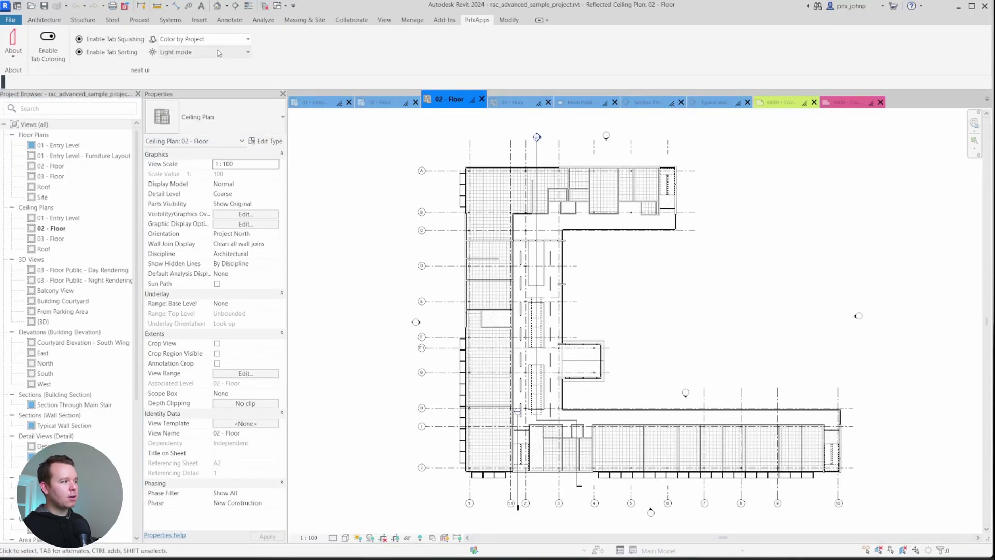
left_click(231, 51)
key("Down")
key("Return")
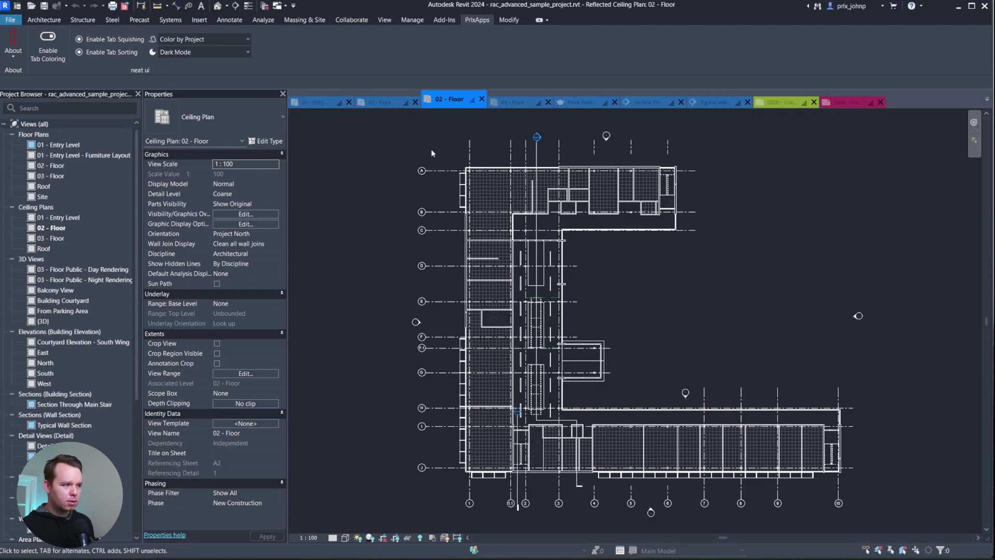
left_click(390, 20)
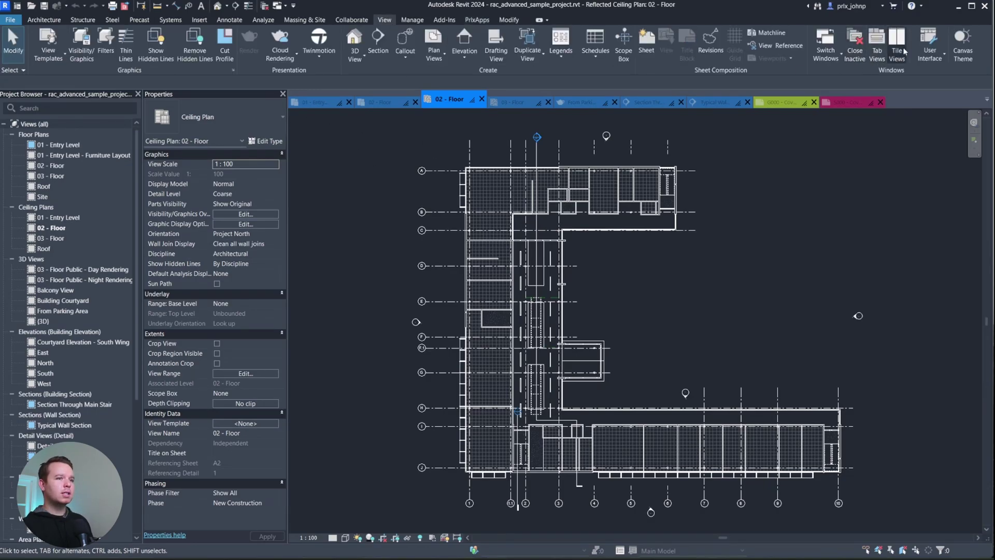
left_click(963, 41)
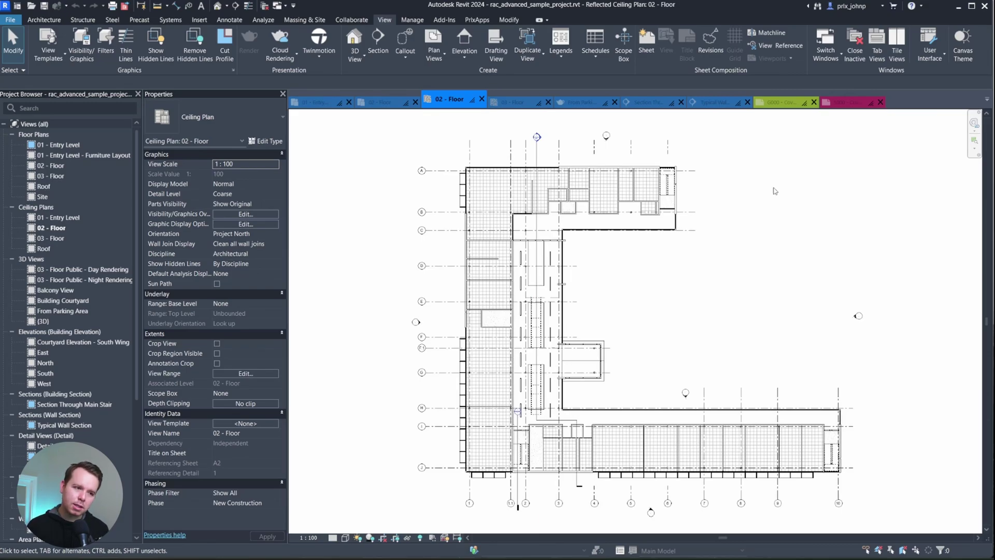